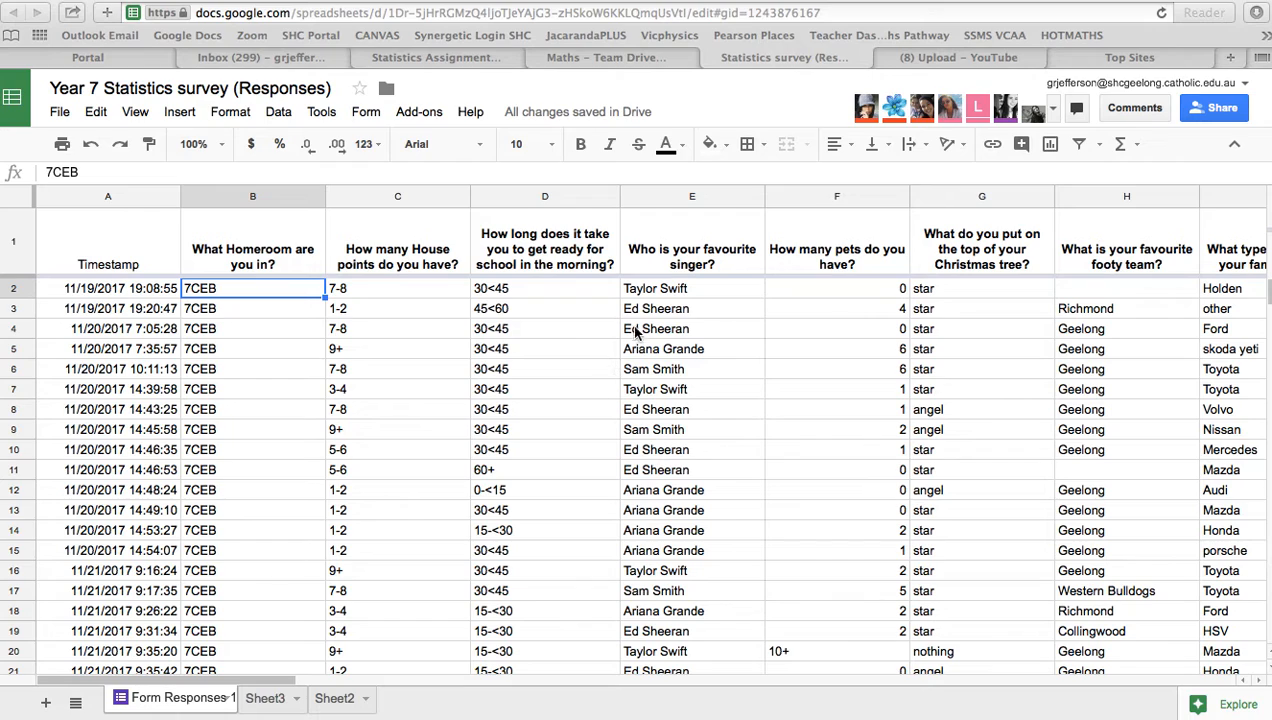
Examine the survey response rows for homeroom 7CEB to find where that class's answers begin and end
scroll(637, 332, "down", 1)
scroll(640, 332, "up", 1)
scroll(222, 392, "down", 1)
scroll(222, 392, "up", 1)
scroll(228, 572, "down", 2)
scroll(228, 572, "up", 2)
scroll(228, 572, "down", 2)
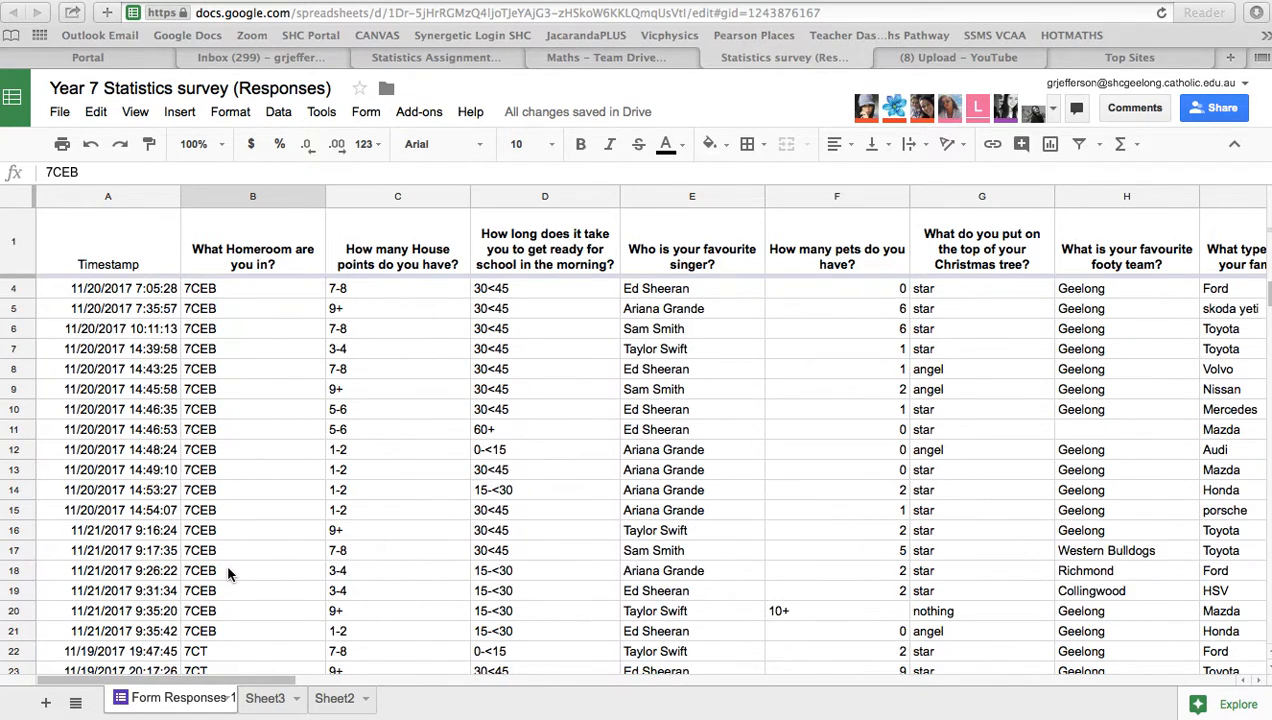
scroll(228, 572, "up", 2)
Copy the favourite singer answers of homeroom 7CEB, cells E2 to E21
left_click(684, 289)
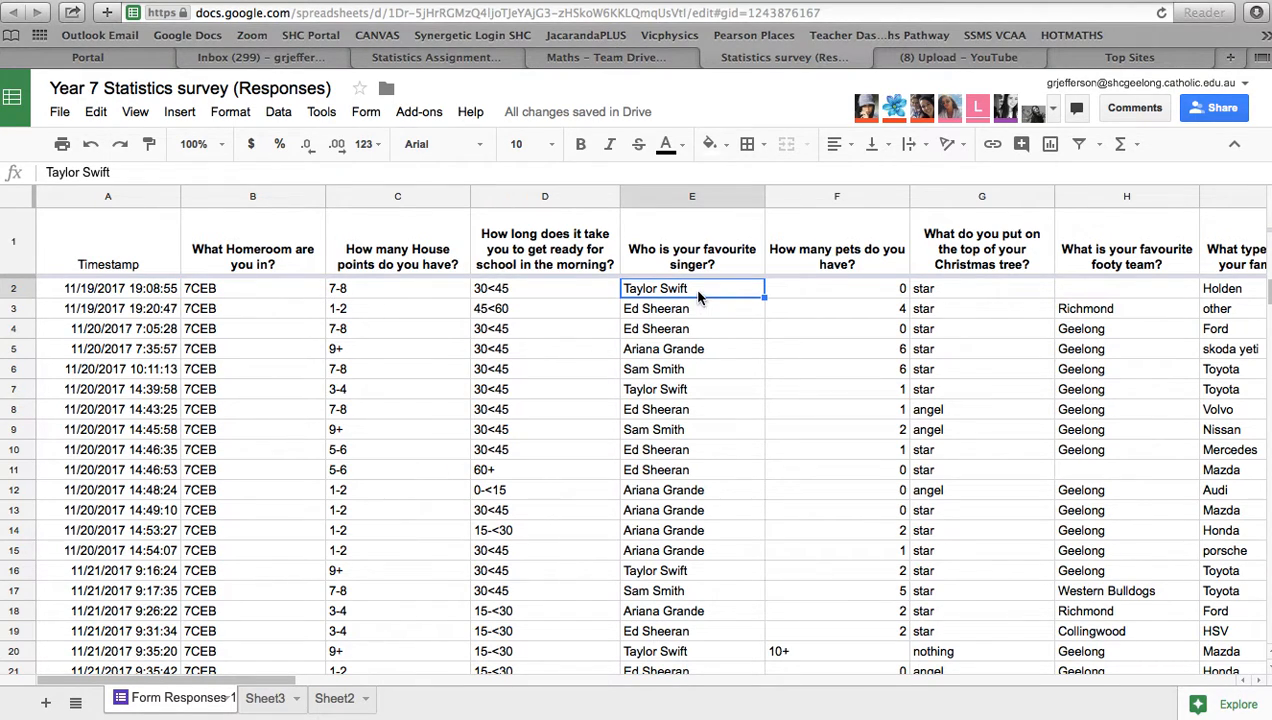
scroll(217, 398, "down", 2)
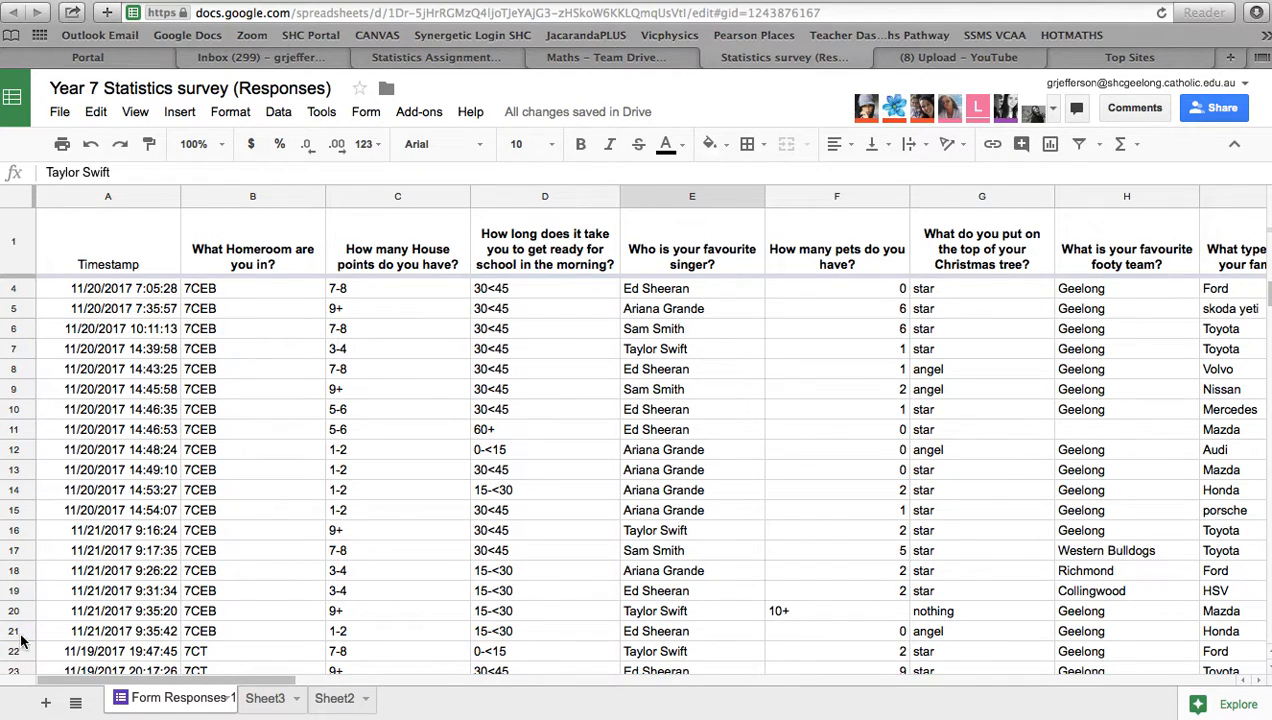
scroll(650, 350, "up", 2)
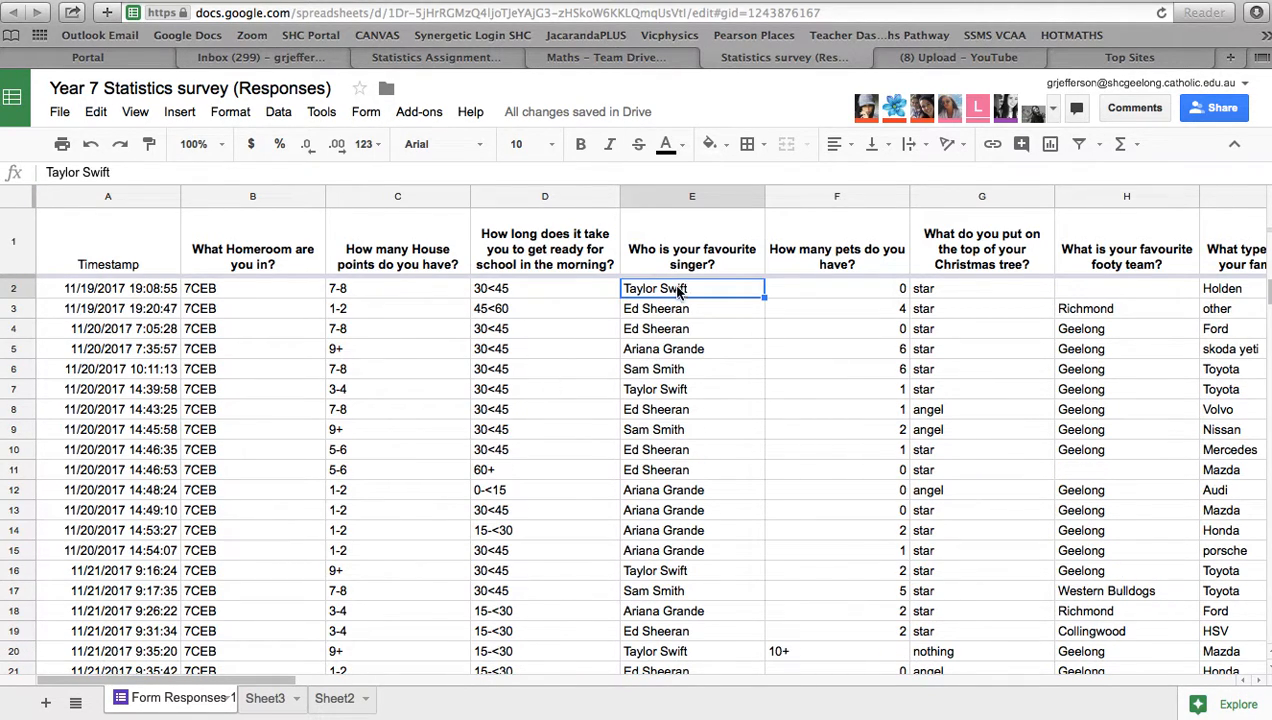
scroll(704, 291, "down", 3)
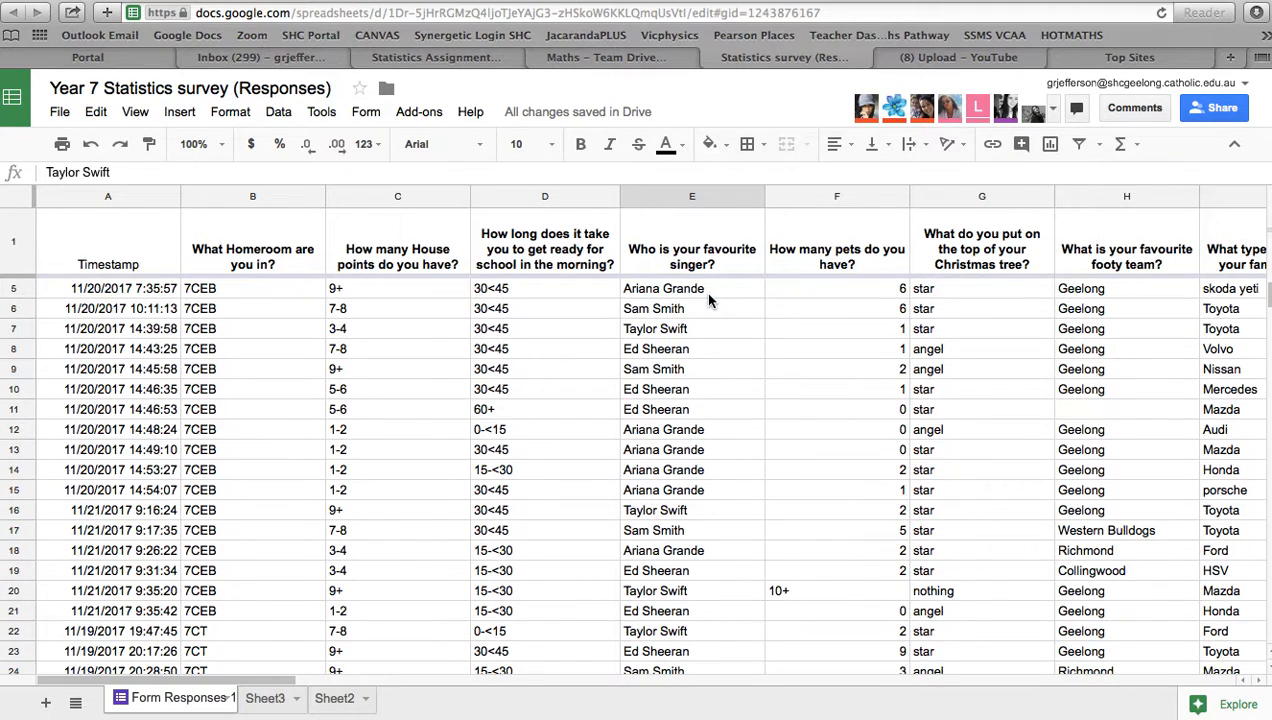
left_click(697, 617, "shift")
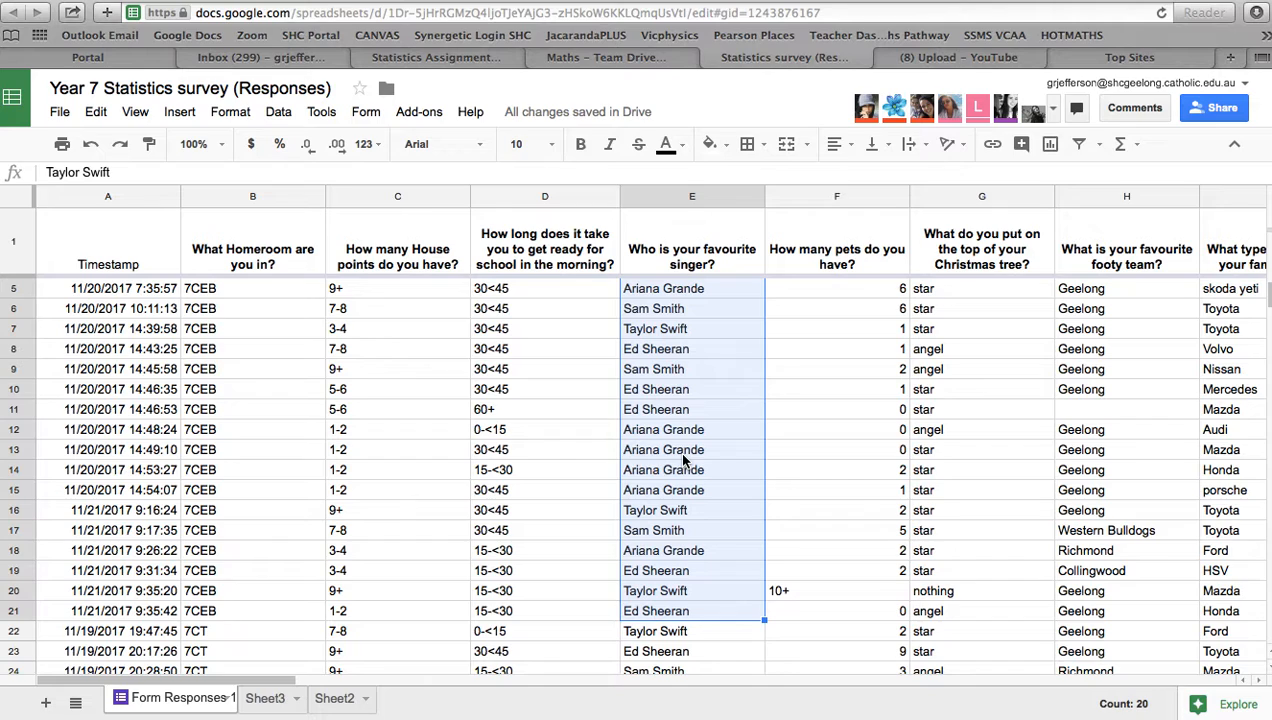
key("super+c")
Switch to the blank Excel workbook and enter 7CEB in cell A2
left_click(733, 719)
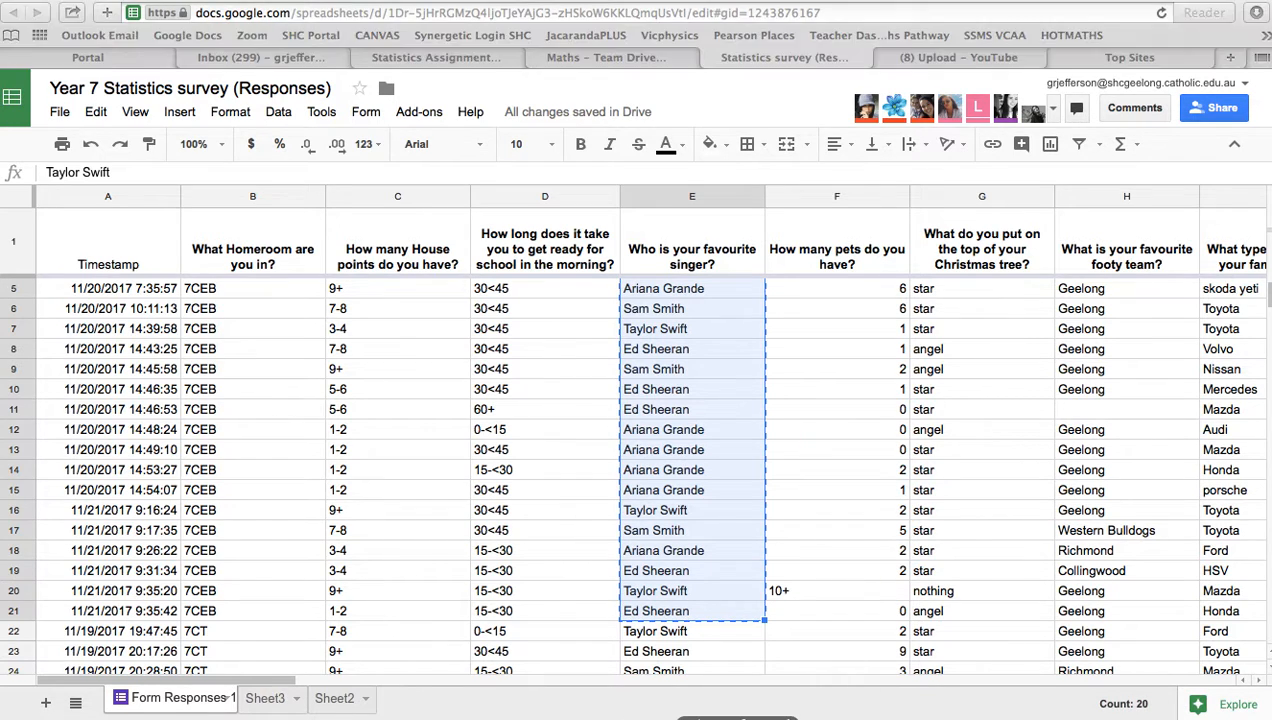
left_click(185, 189)
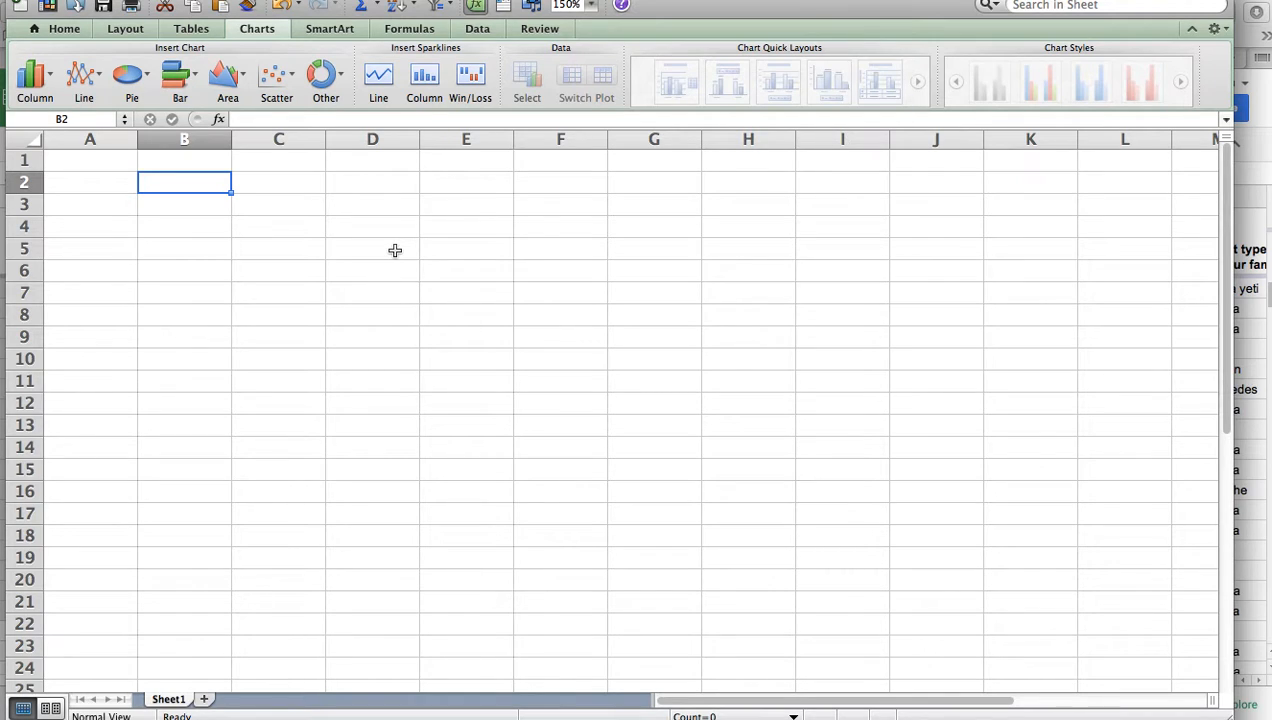
left_click(85, 184)
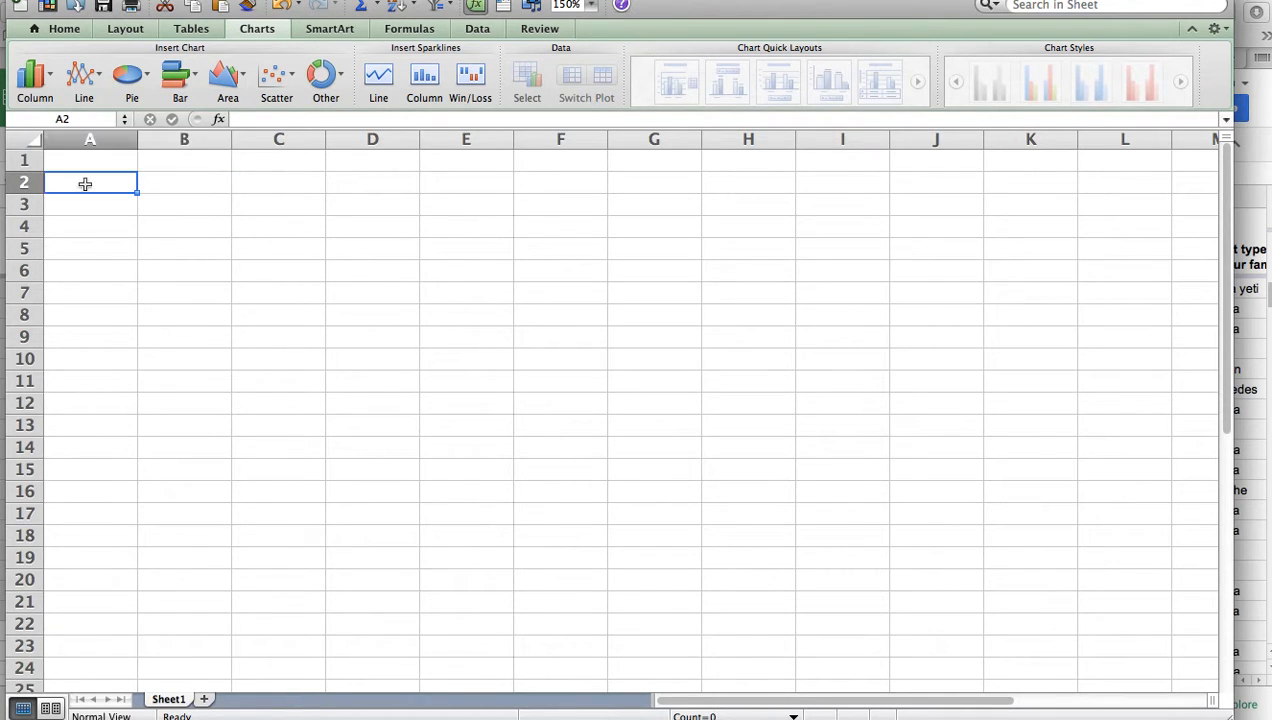
type("7CEB")
key("Return")
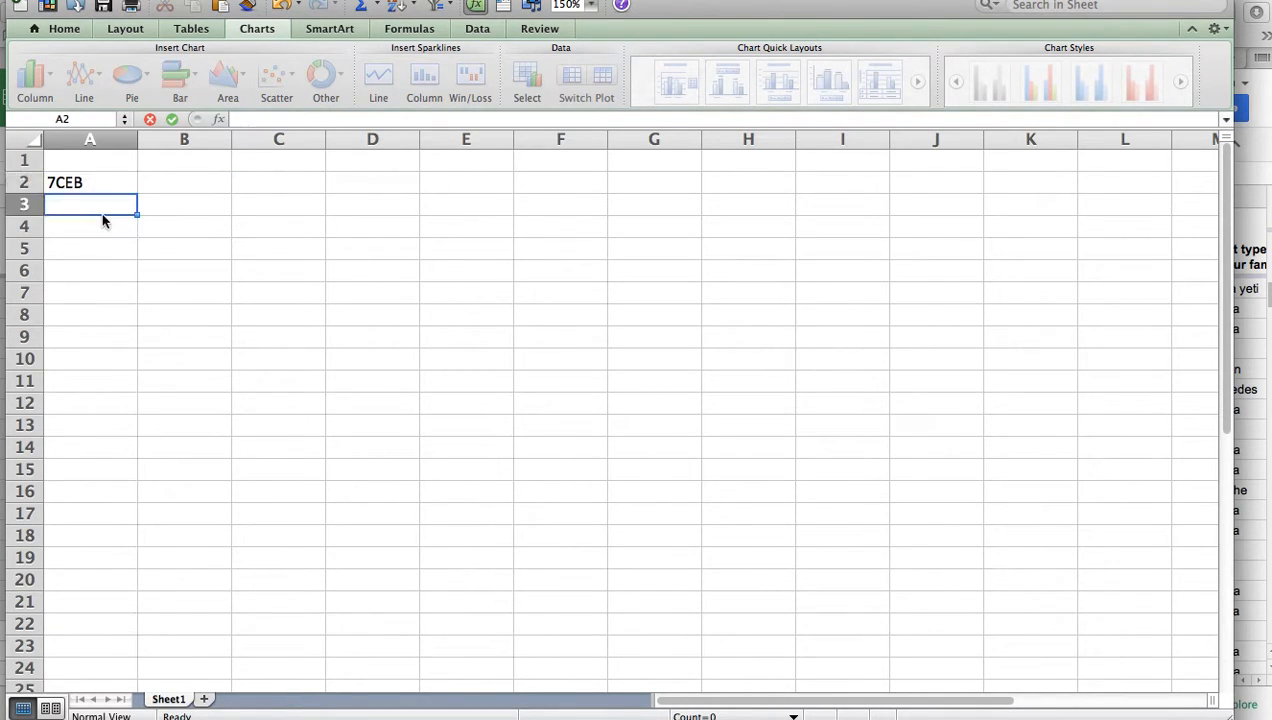
Enter the heading Favourite Singer in A4, widen column A to about 17.17 and make the heading bold
left_click(89, 230)
type("Fav")
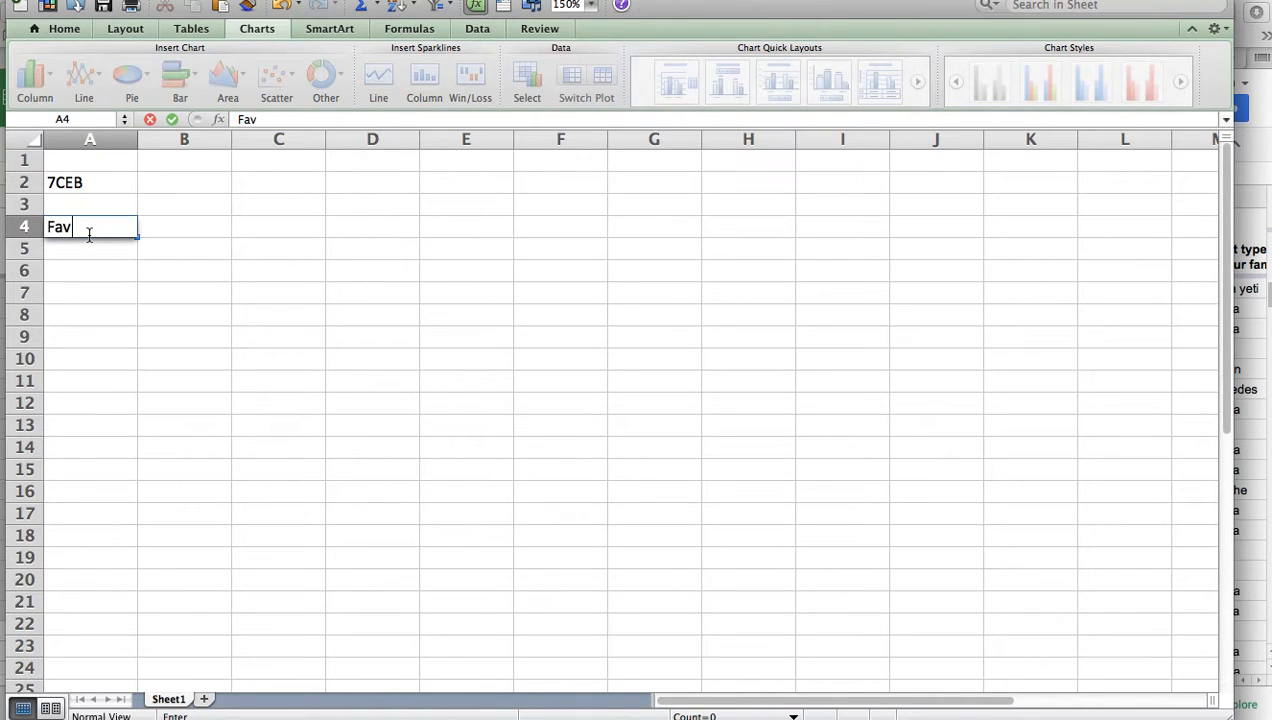
type("ourite Singer")
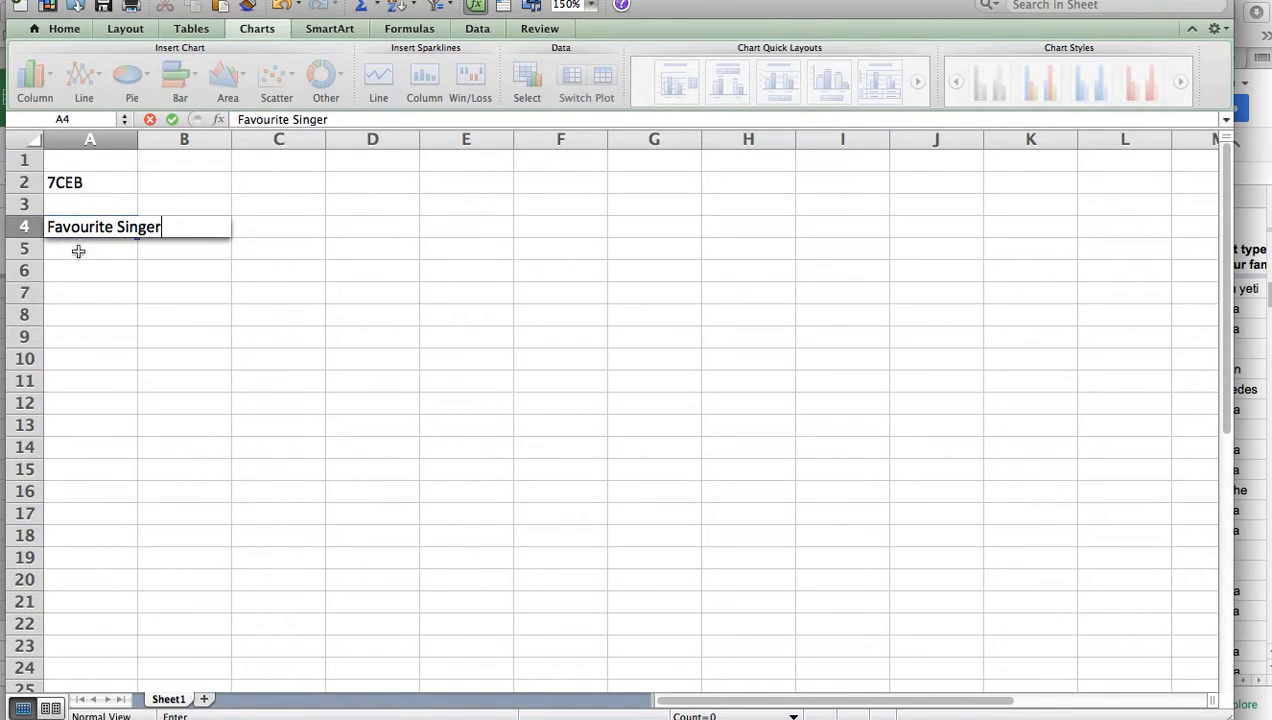
left_click(89, 254)
left_click_drag(142, 133, 199, 134)
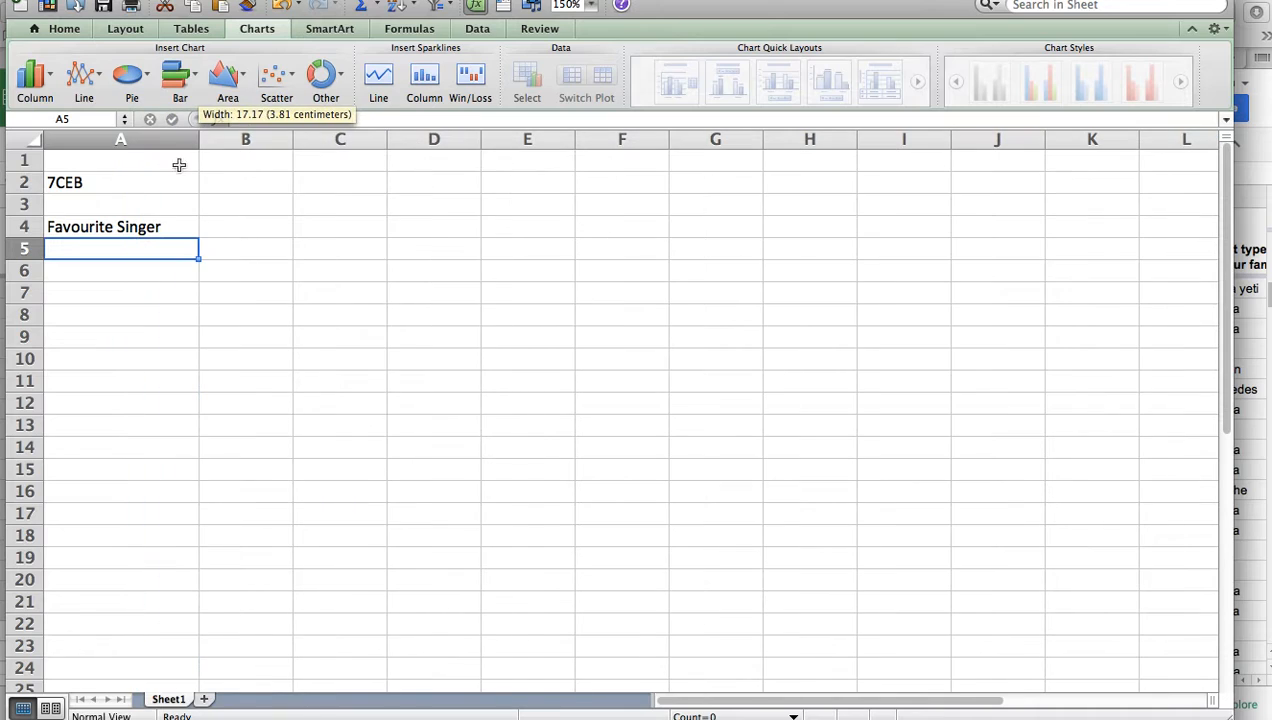
left_click(149, 224)
key("super+b")
Paste the copied singer answers beneath the Favourite Singer heading, starting in A5
left_click(137, 245)
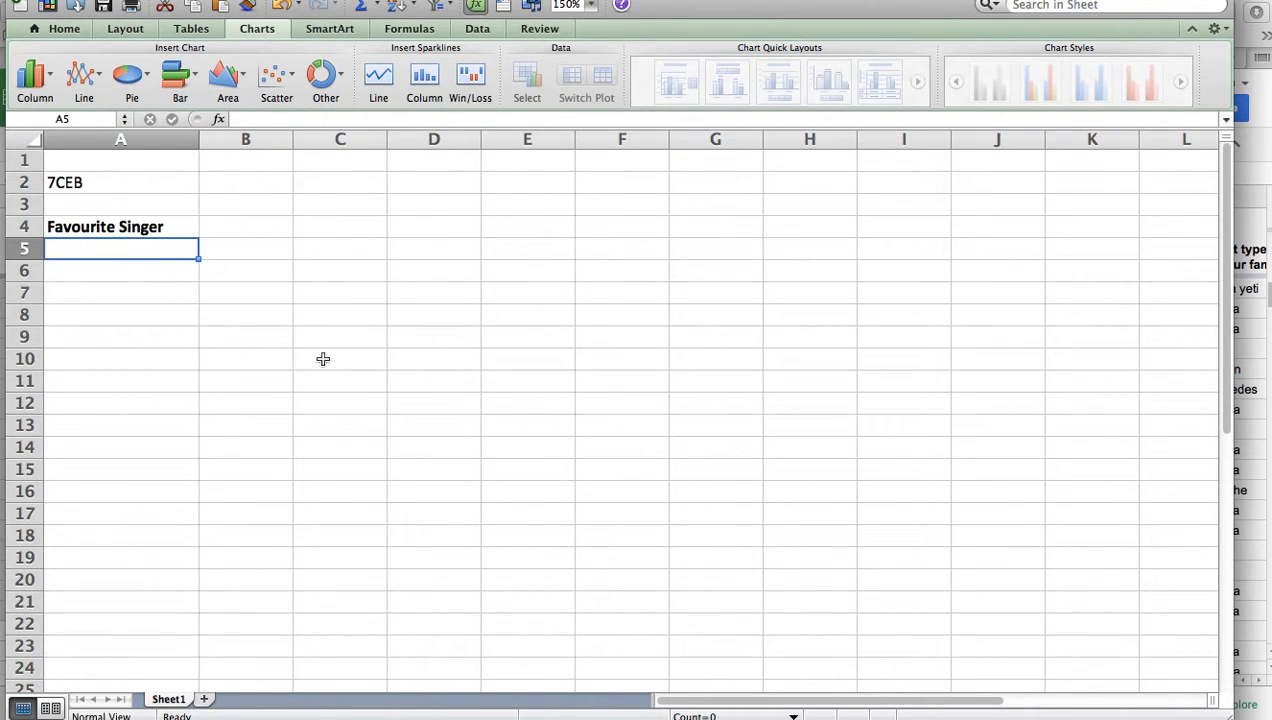
key("super+v")
scroll(323, 359, "down", 1)
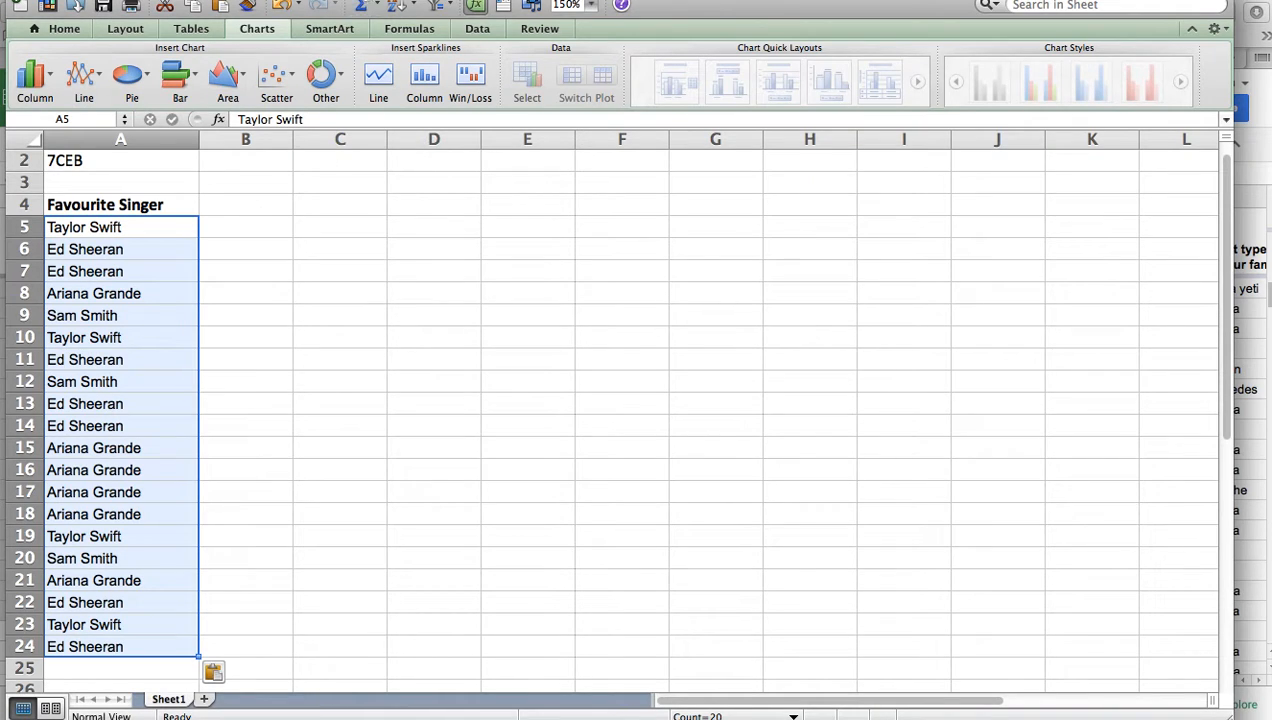
Sort the pasted singer list by the values in column A, in A to Z order
left_click(336, 1)
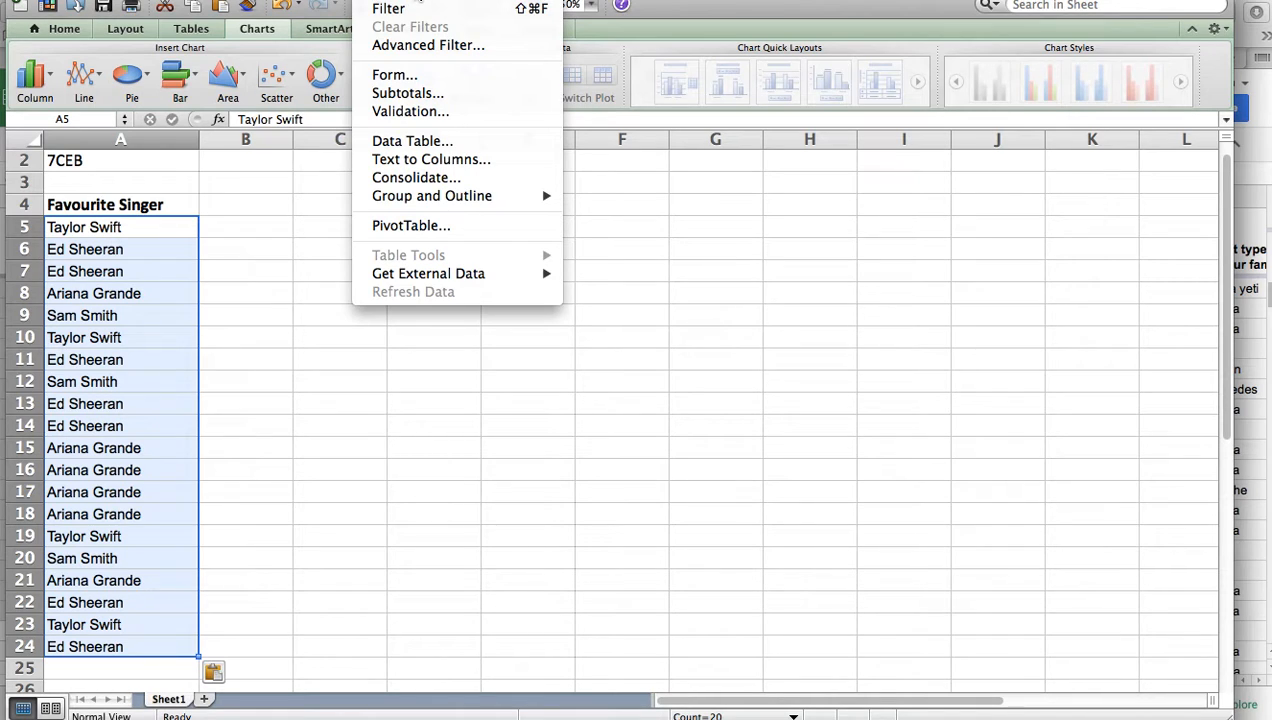
left_click(418, 1)
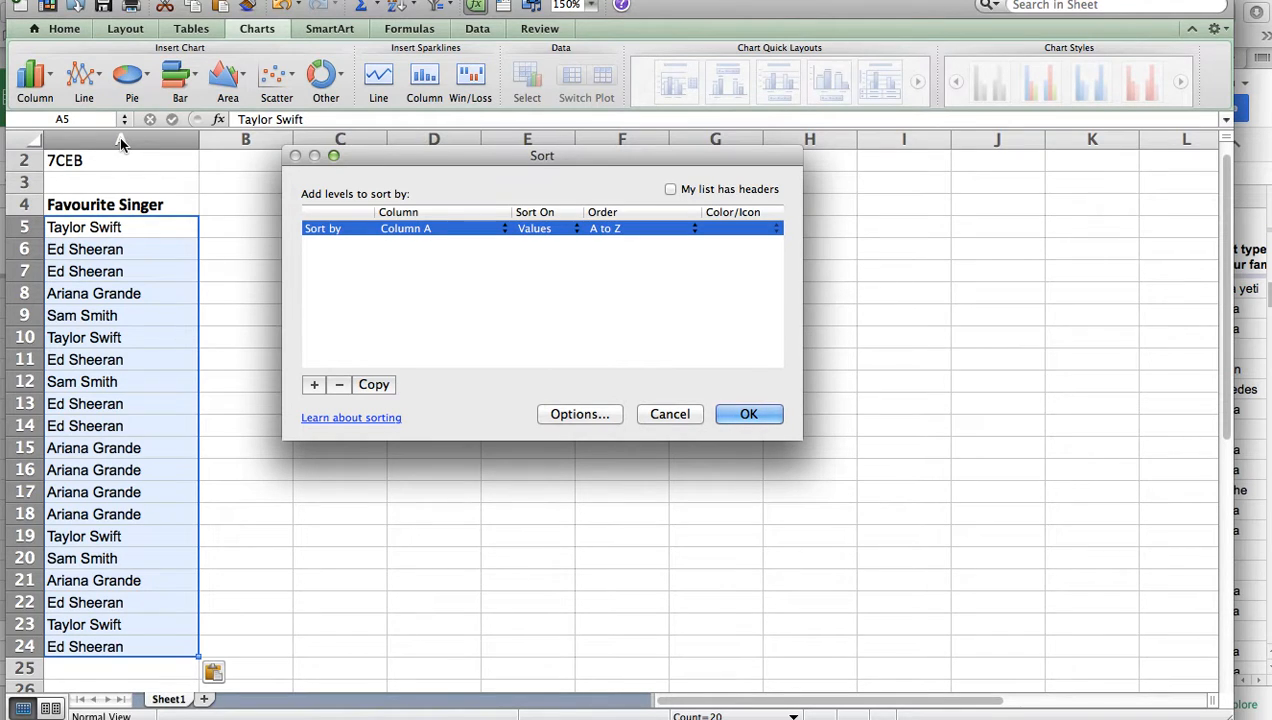
left_click(578, 229)
left_click(641, 231)
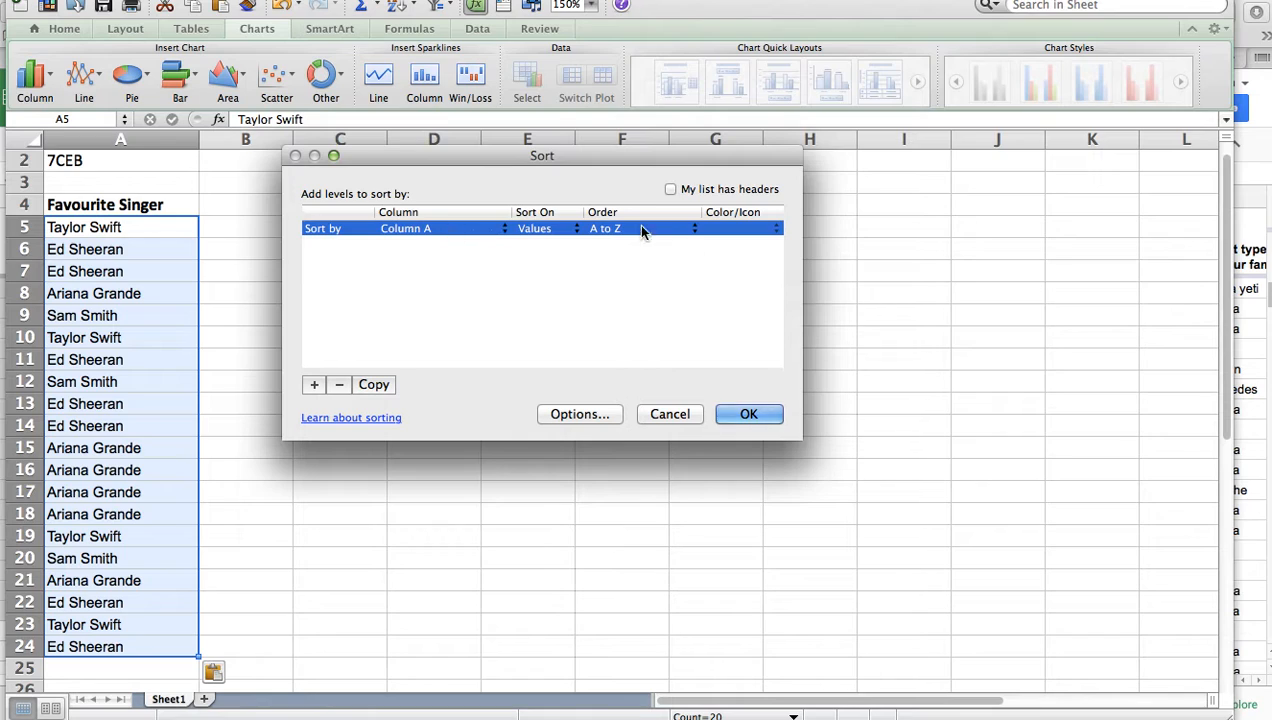
left_click(745, 418)
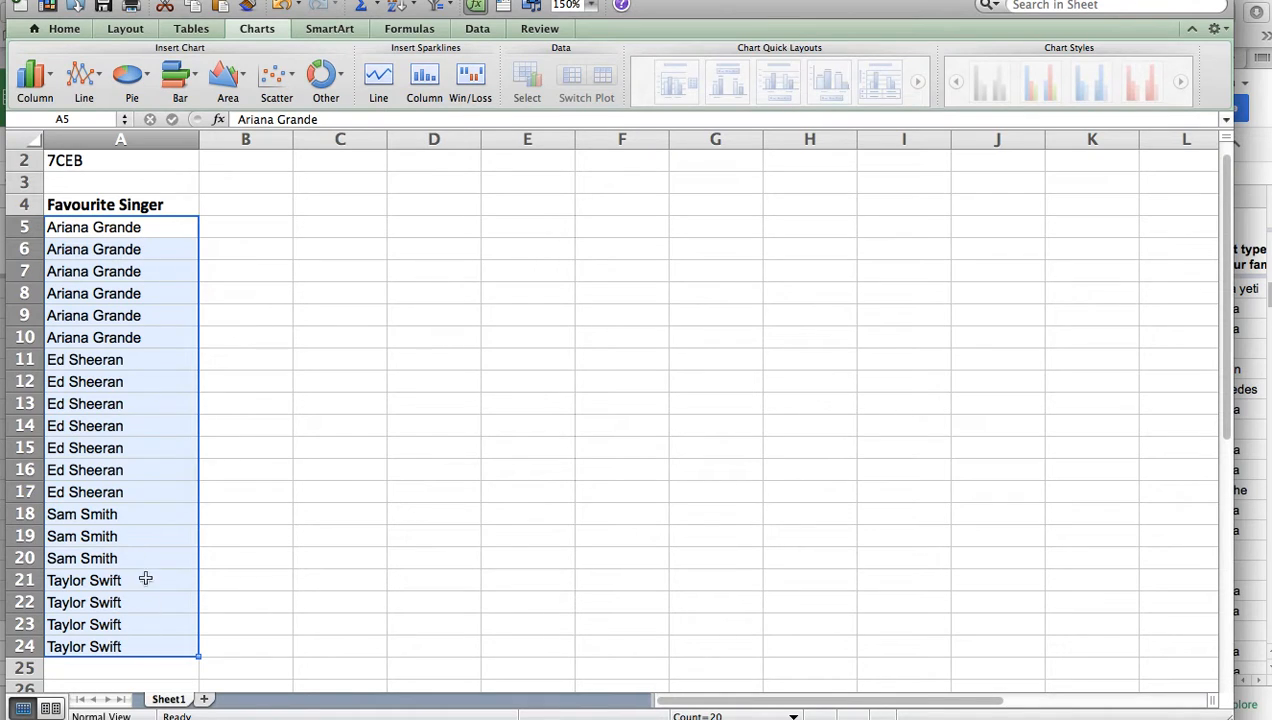
Copy one Ariana Grande entry to C5 and one Ed Sheeran entry to D5 as table headings
left_click(176, 232)
key("super+c")
left_click(345, 231)
key("super+v")
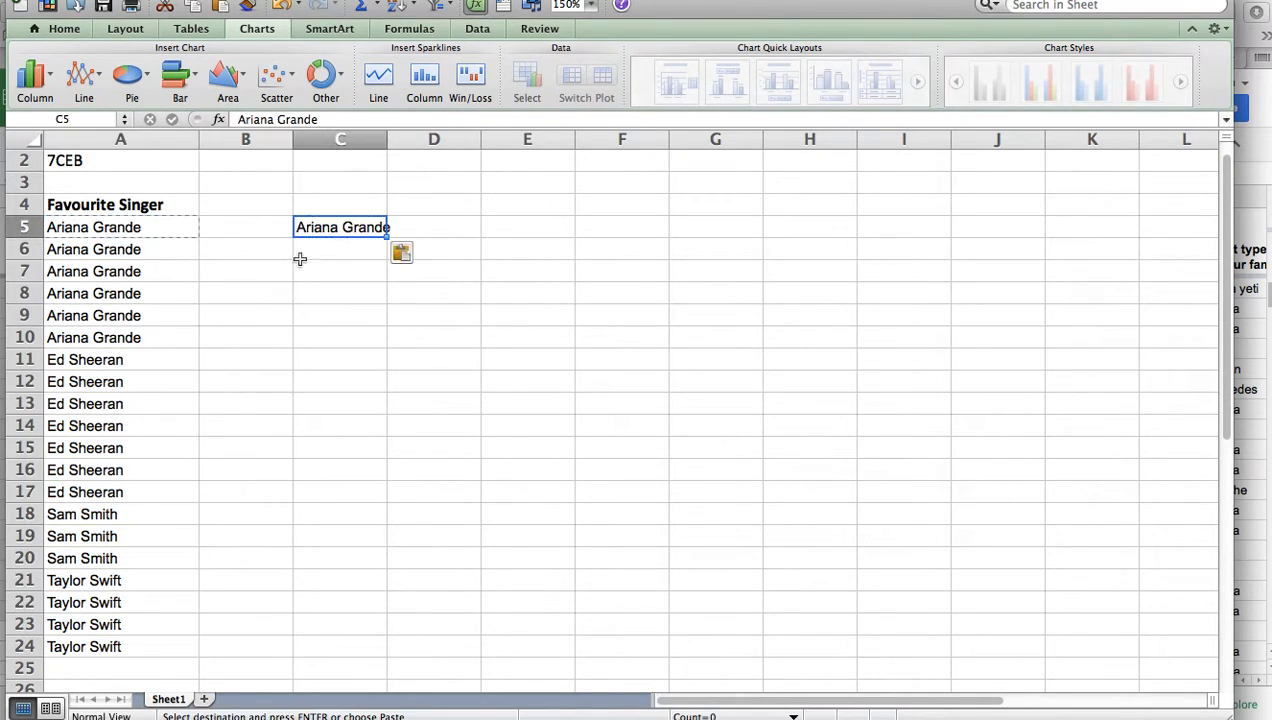
left_click(106, 374)
key("super+c")
left_click(431, 234)
key("super+v")
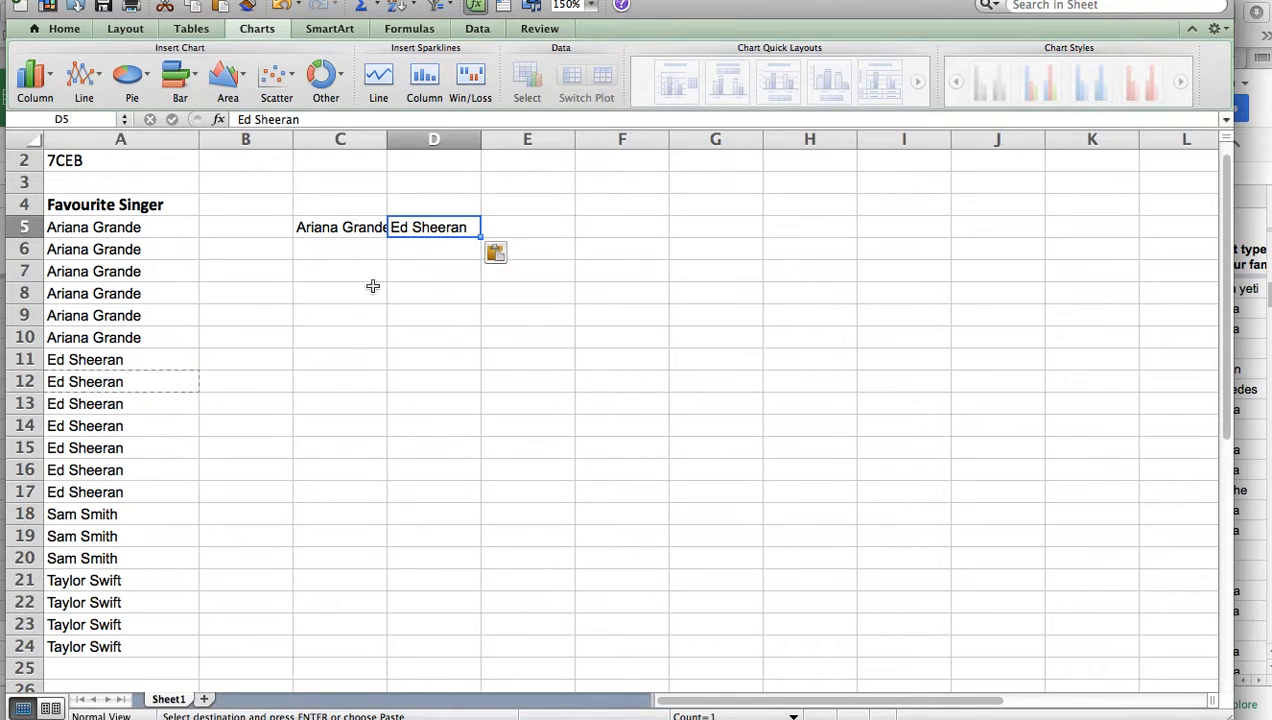
Copy one Sam Smith entry to E5 and one Taylor Swift entry to F5, and widen column C to fit its heading
left_click(106, 530)
key("super+c")
left_click(545, 232)
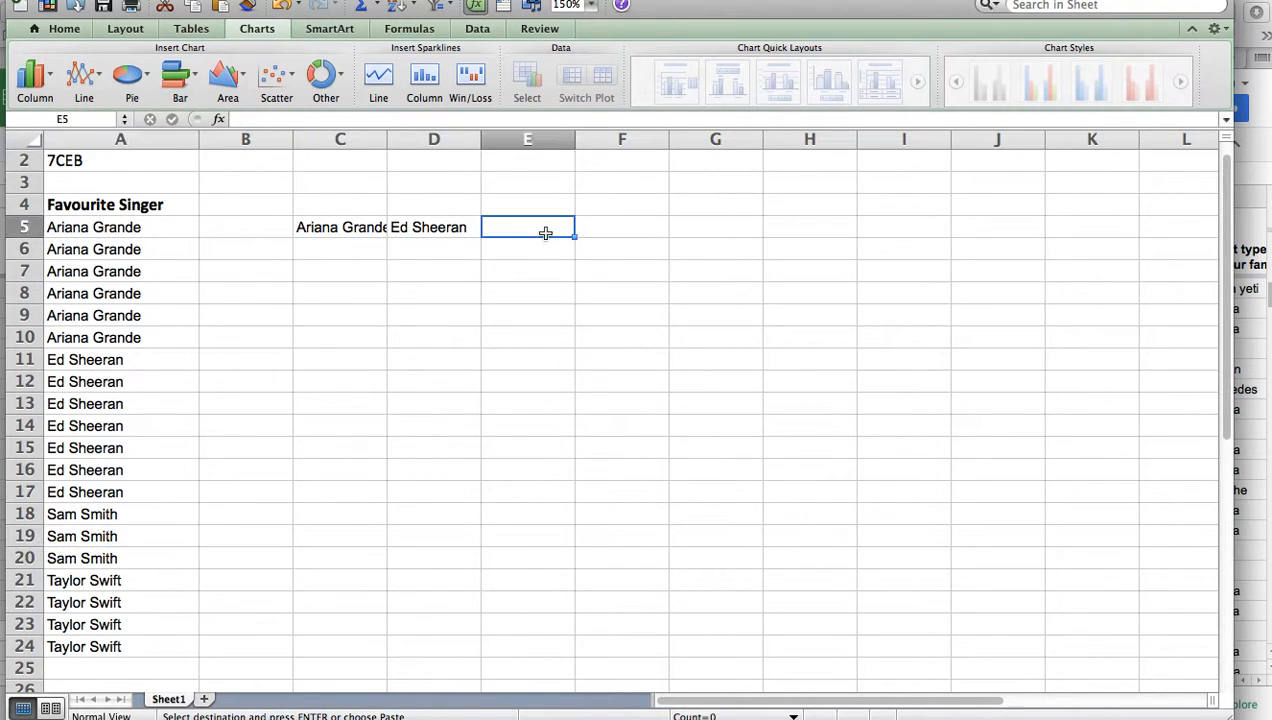
key("super+v")
left_click(100, 598)
key("super+c")
left_click(615, 232)
key("super+v")
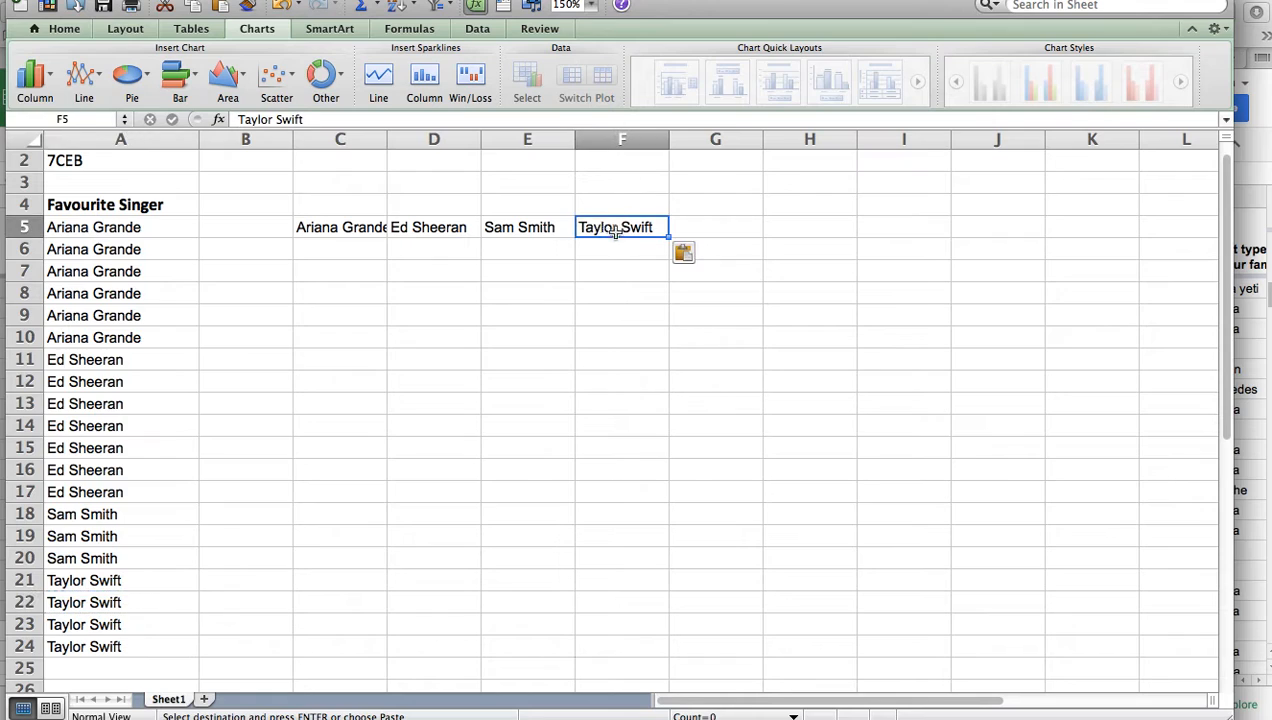
left_click_drag(387, 141, 420, 141)
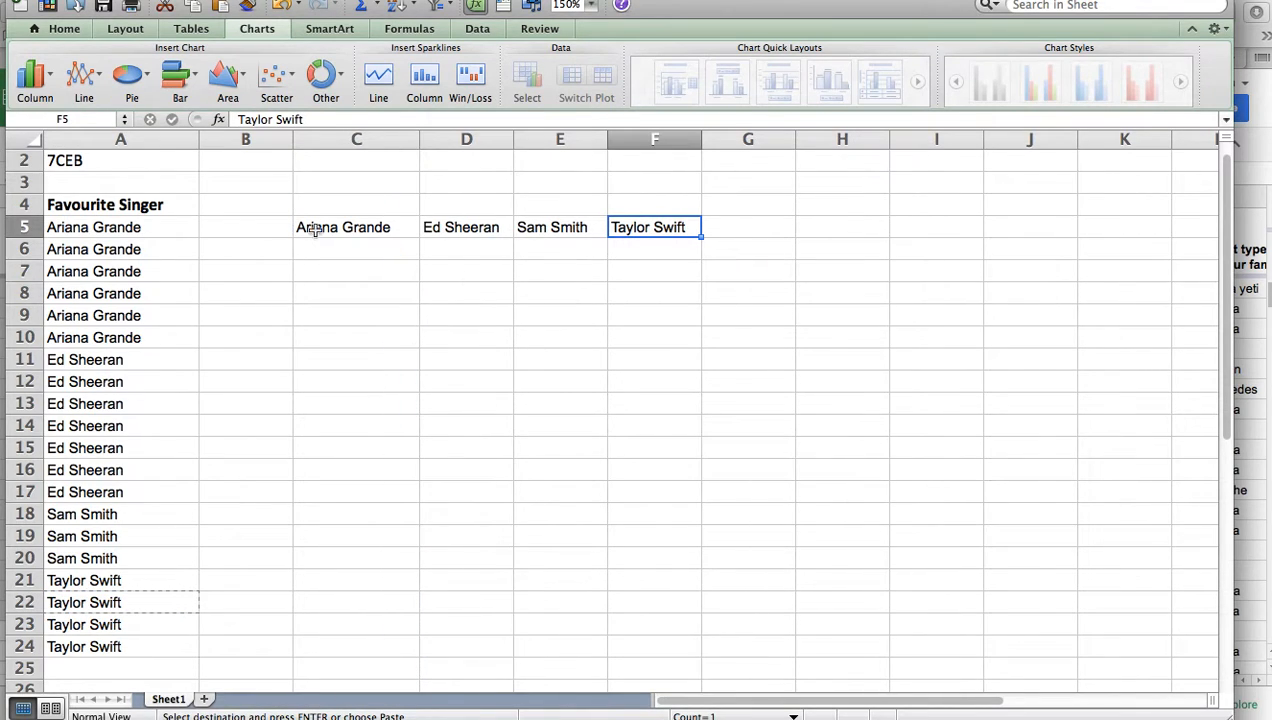
Apply borders around all cells of the range C5:F6
left_click_drag(314, 229, 676, 247)
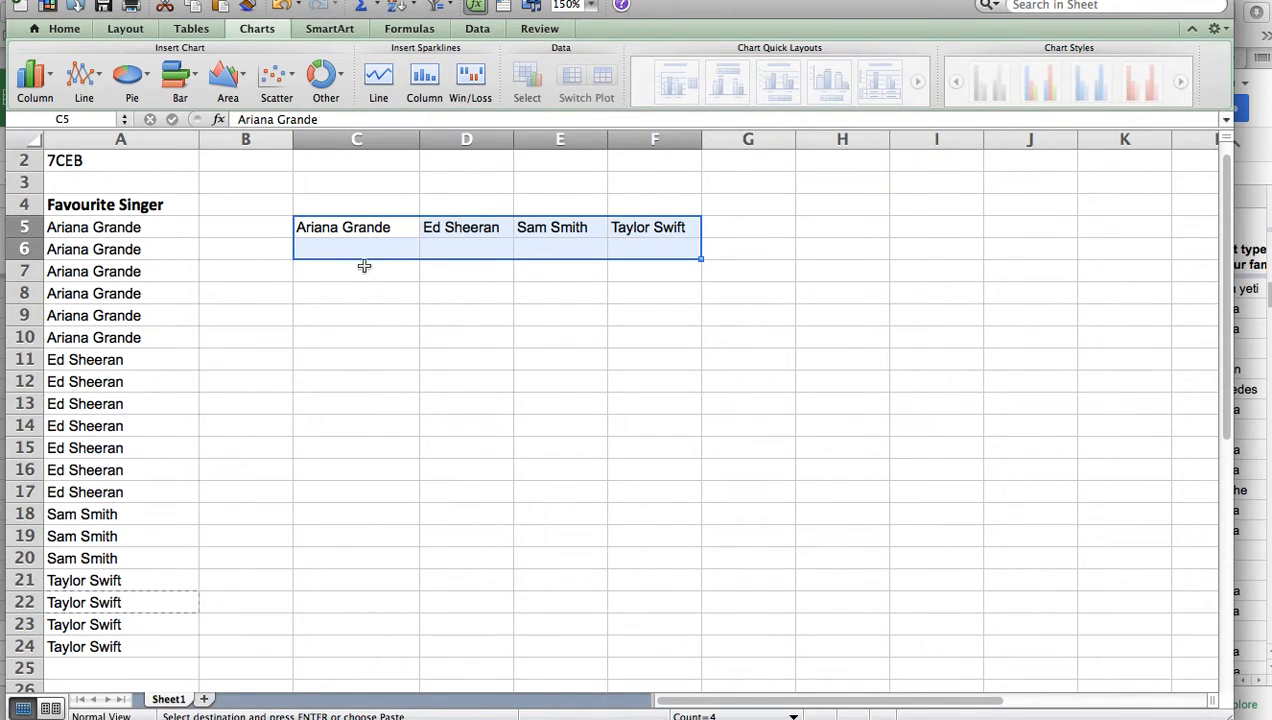
left_click(64, 28)
left_click(238, 93)
left_click(356, 293)
Shorten the window slightly to show the whole status bar, and choose Count as its calculation for selected cells
left_click_drag(130, 236, 131, 337)
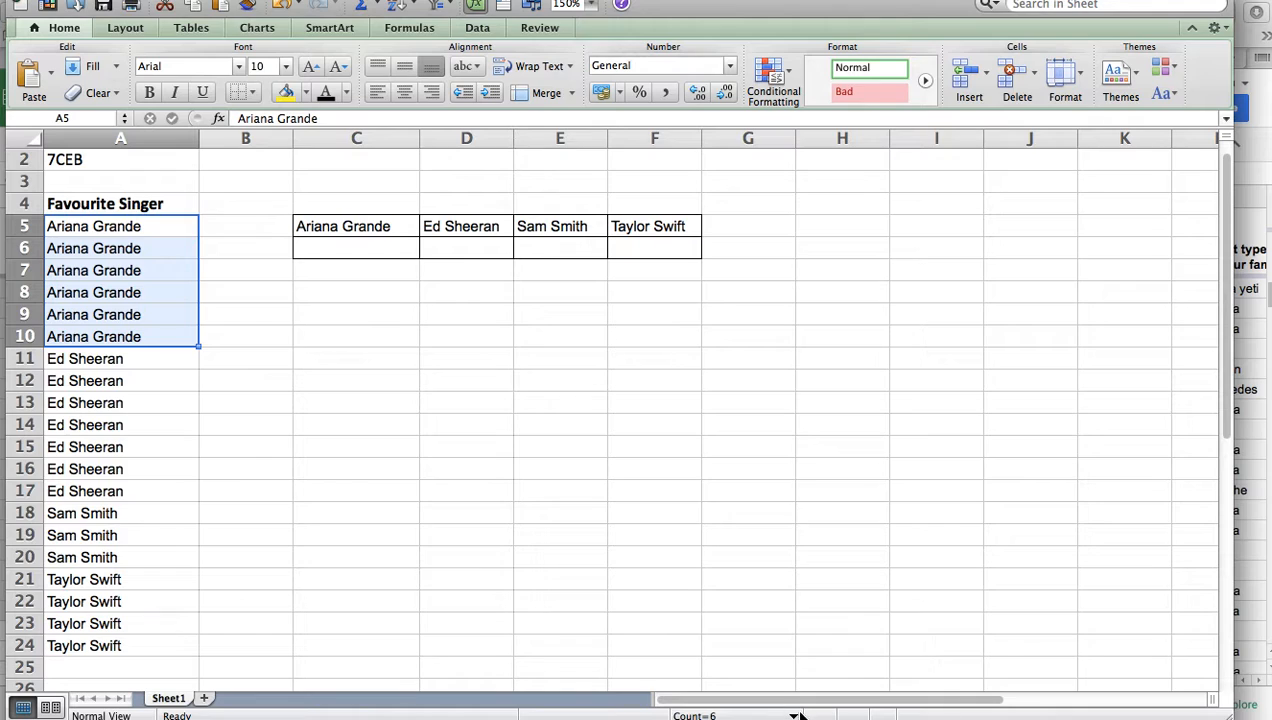
left_click_drag(1224, 711, 1225, 704)
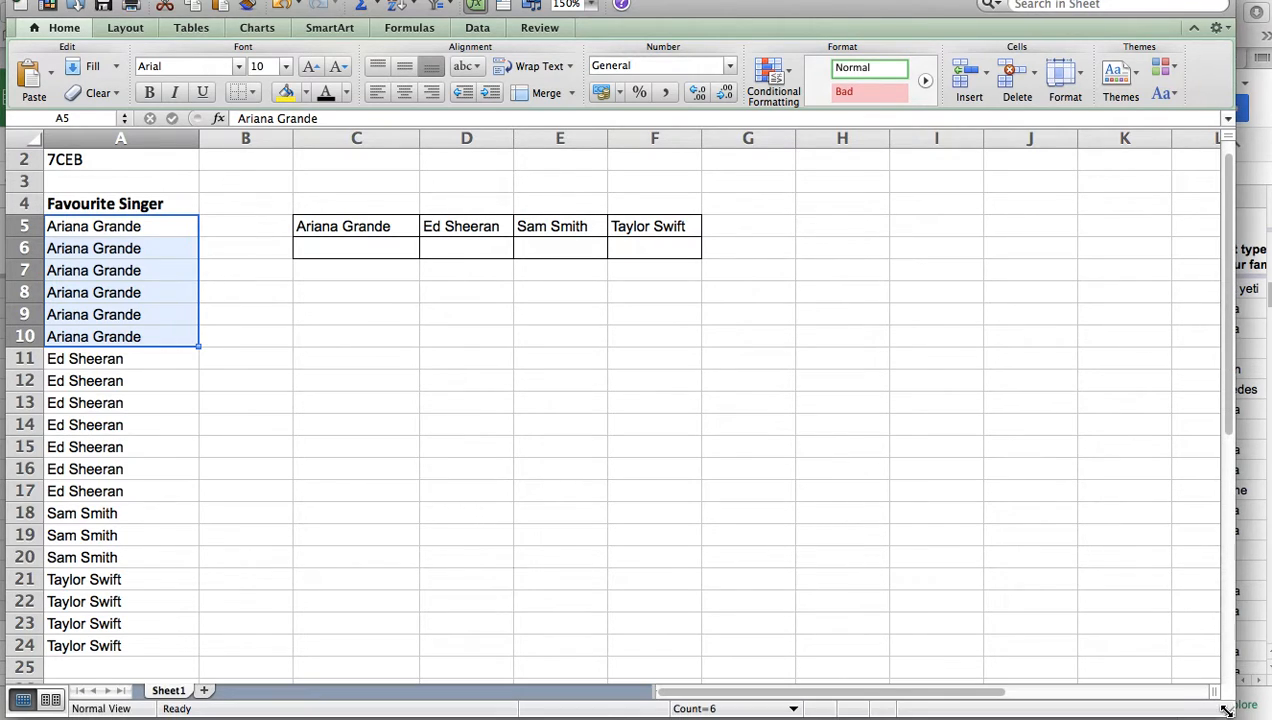
left_click(794, 709)
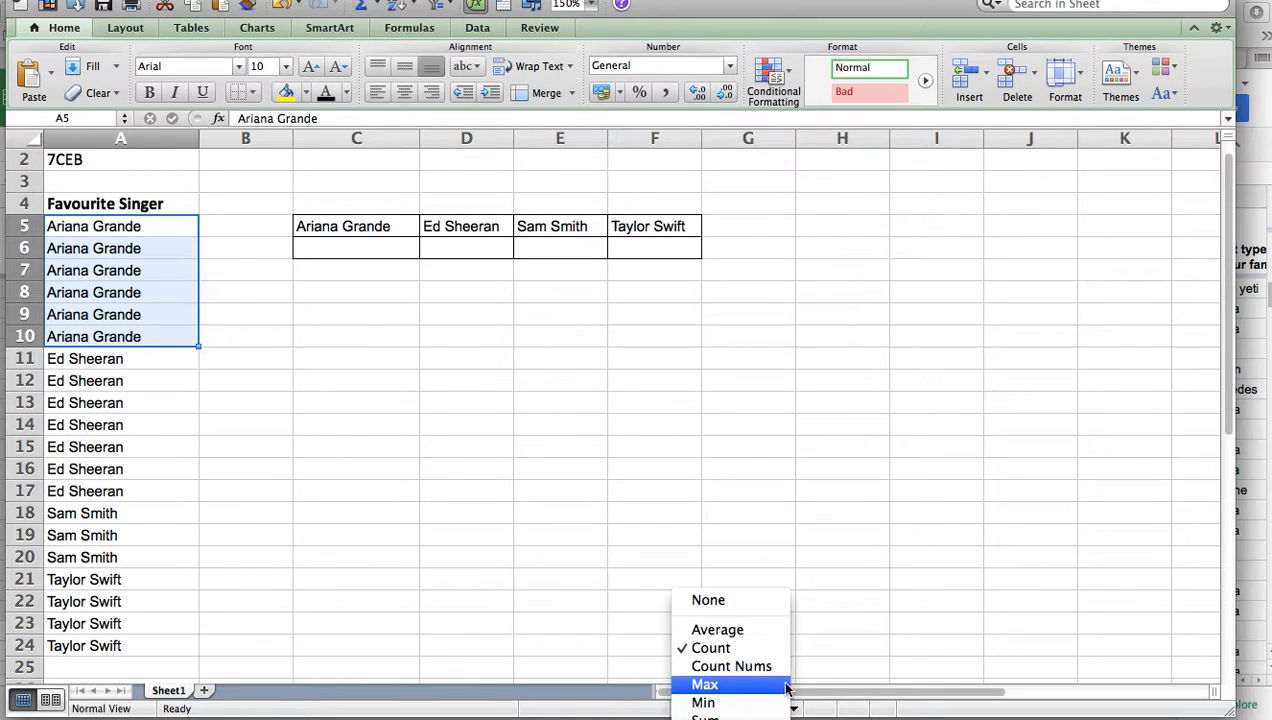
left_click(728, 648)
left_click(403, 553)
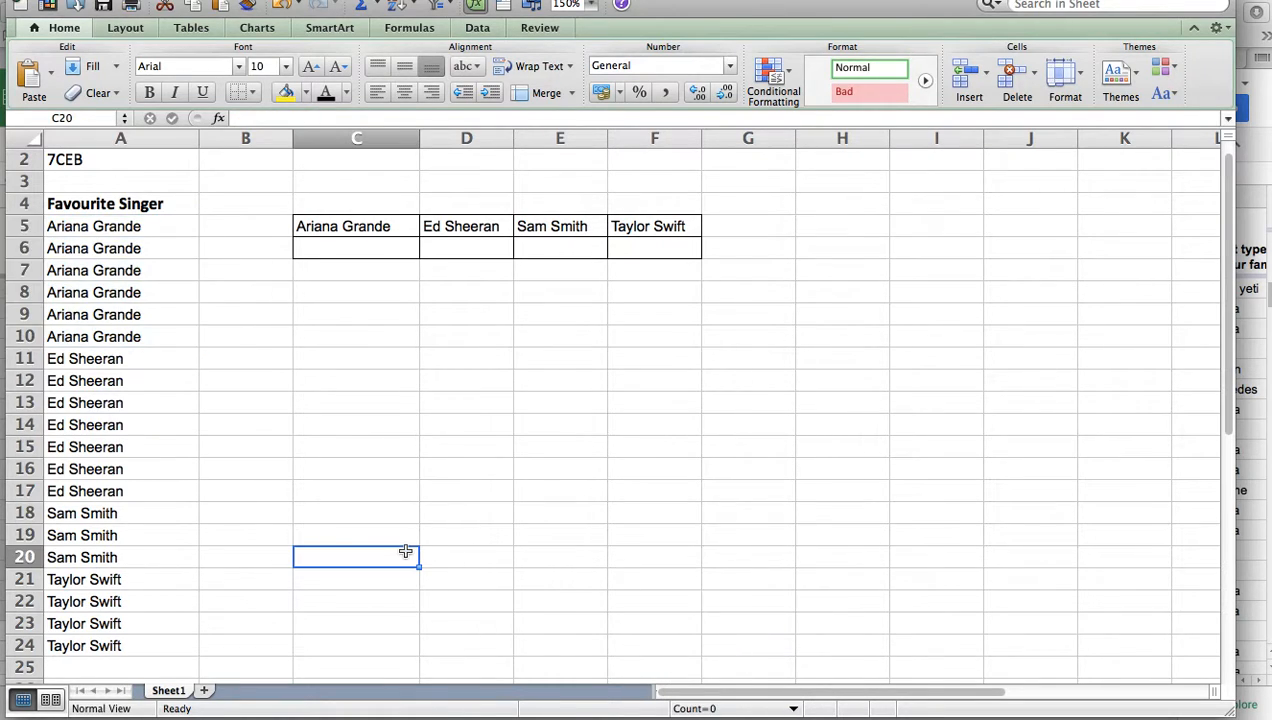
Count the Ariana Grande and Ed Sheeran entries in column A and enter 6 in C6 and 7 in D6
left_click_drag(125, 230, 128, 330)
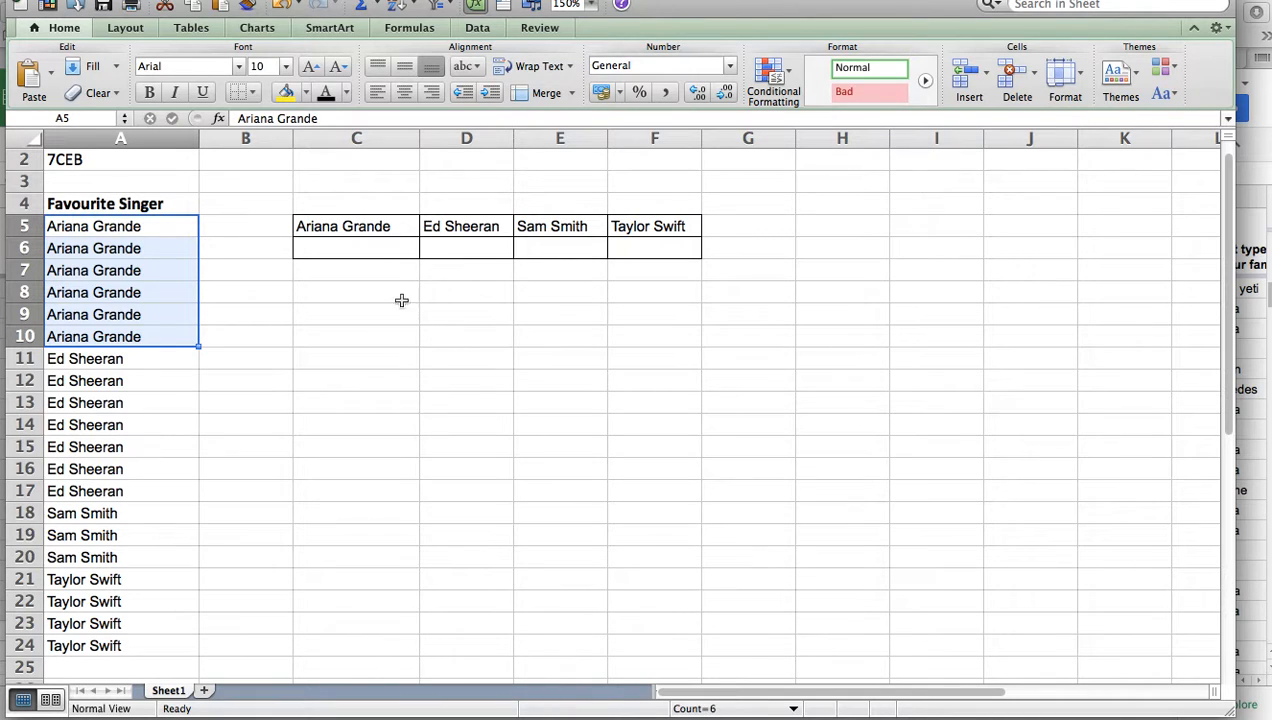
left_click(375, 251)
type("6")
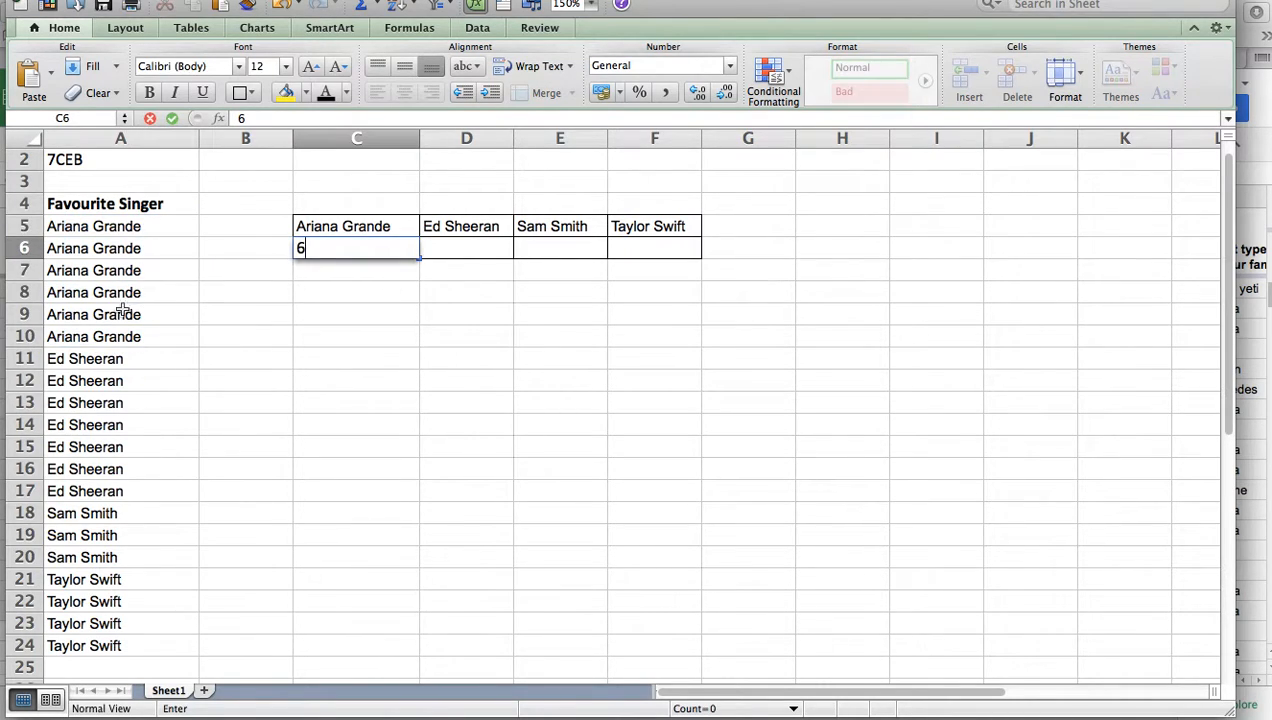
left_click_drag(105, 360, 112, 490)
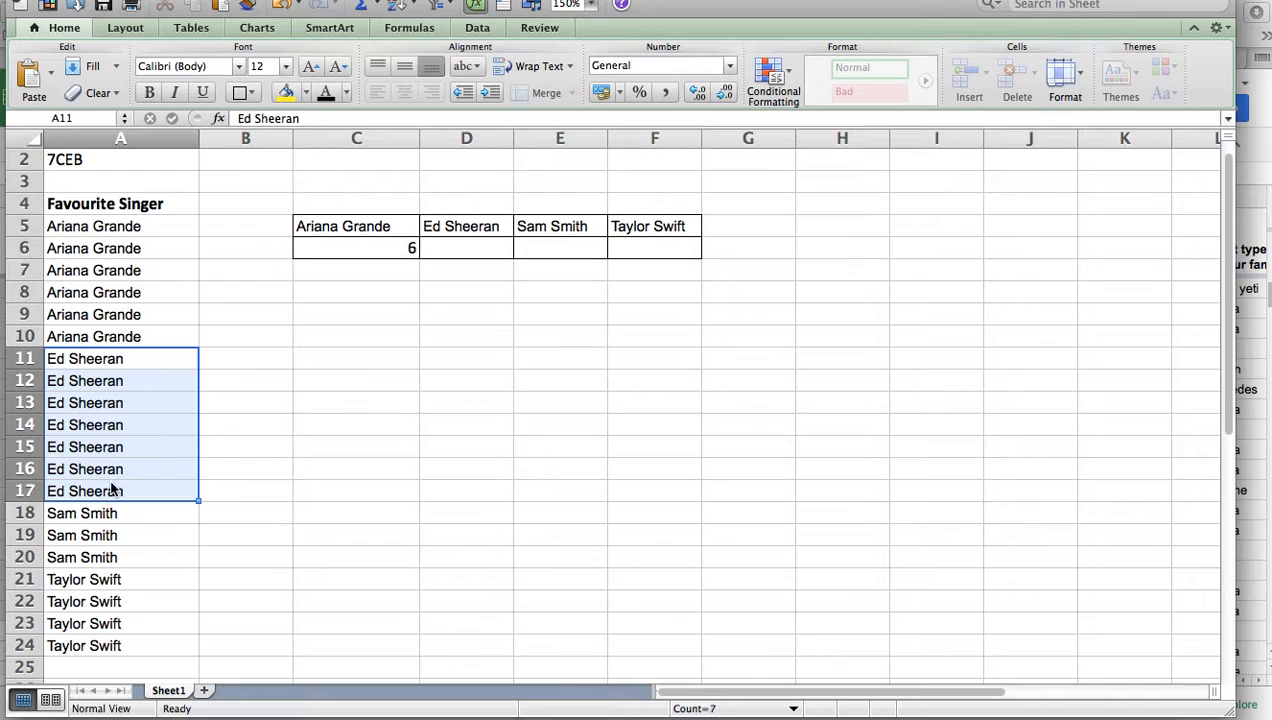
left_click(477, 252)
type("7")
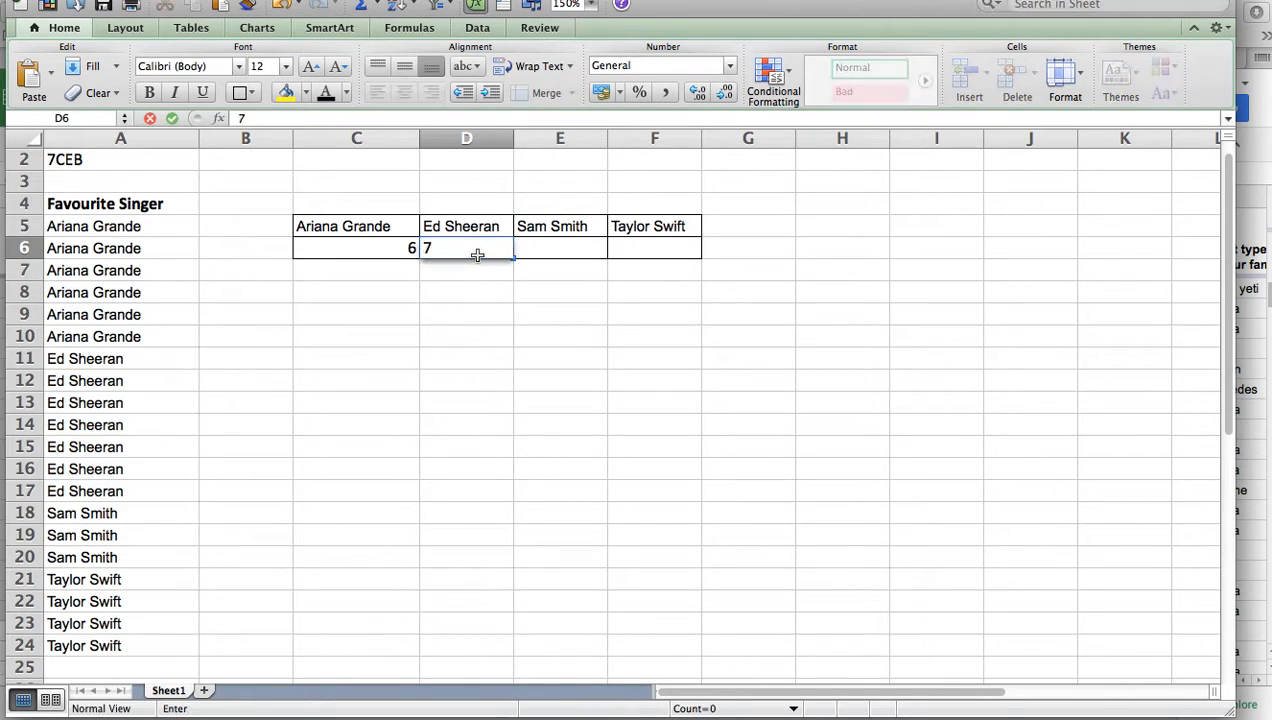
Count the Sam Smith and Taylor Swift entries in column A and enter 3 in E6 and 4 in F6
left_click(92, 516)
left_click_drag(92, 516, 133, 650)
left_click(568, 250)
type("3")
left_click(651, 252)
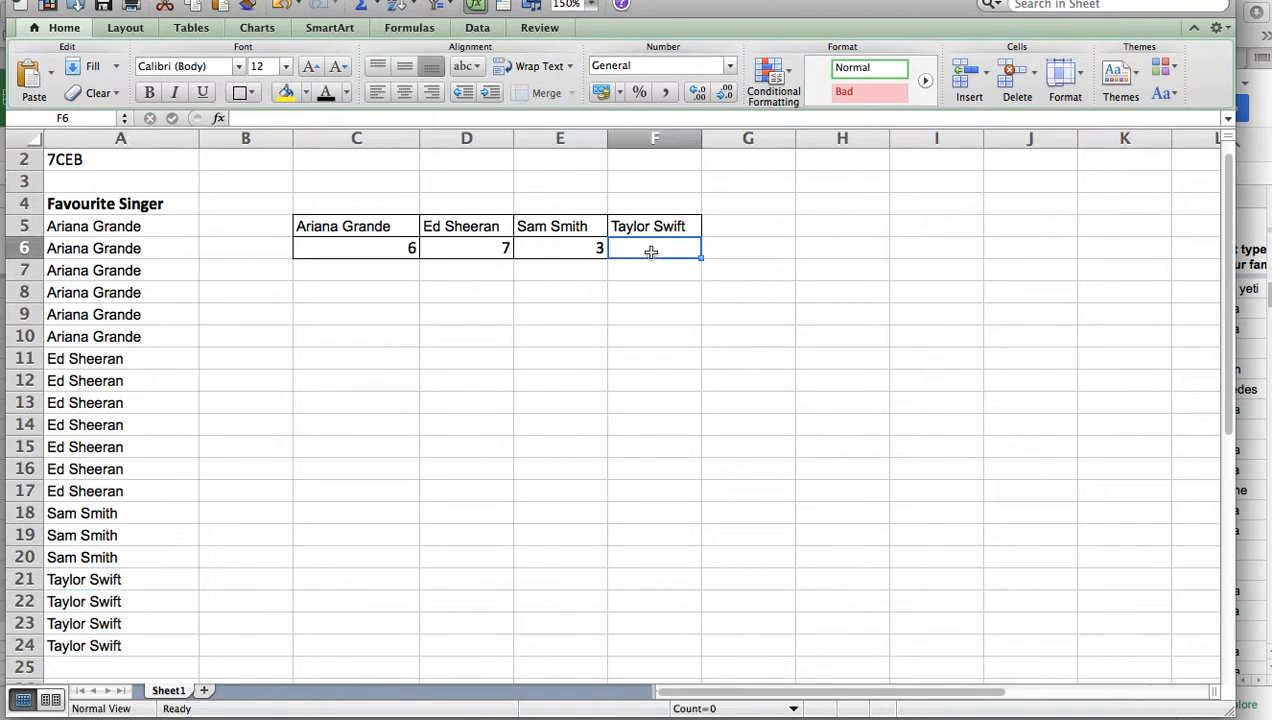
type("4")
left_click(578, 321)
Insert a 2-D pie chart from C5:F6, shrink it and place it just below the frequency table
left_click_drag(338, 228, 622, 252)
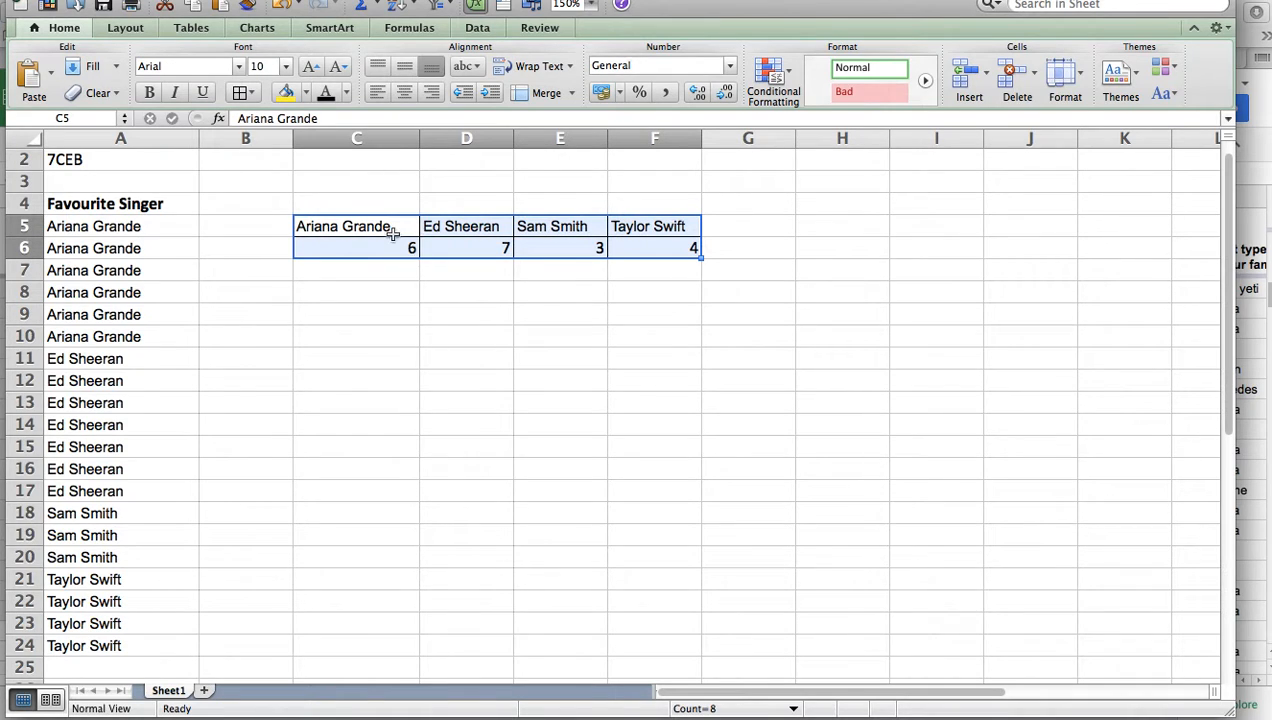
left_click(258, 30)
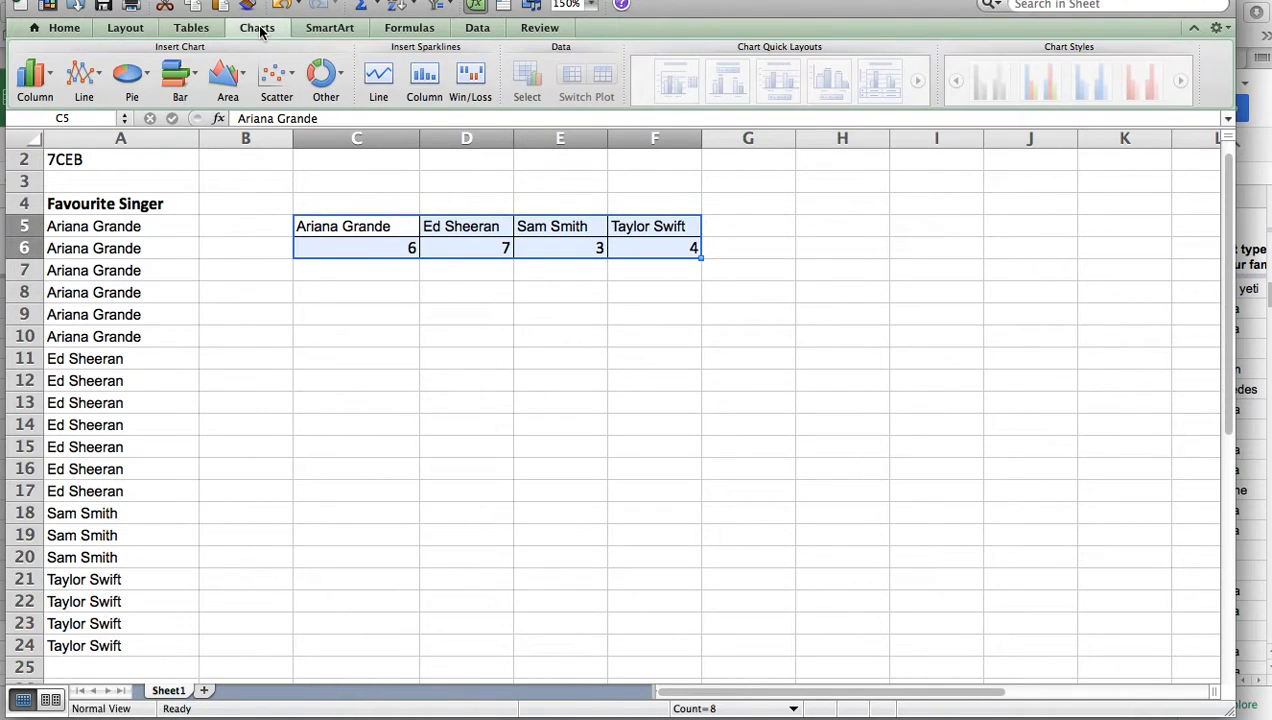
left_click(131, 76)
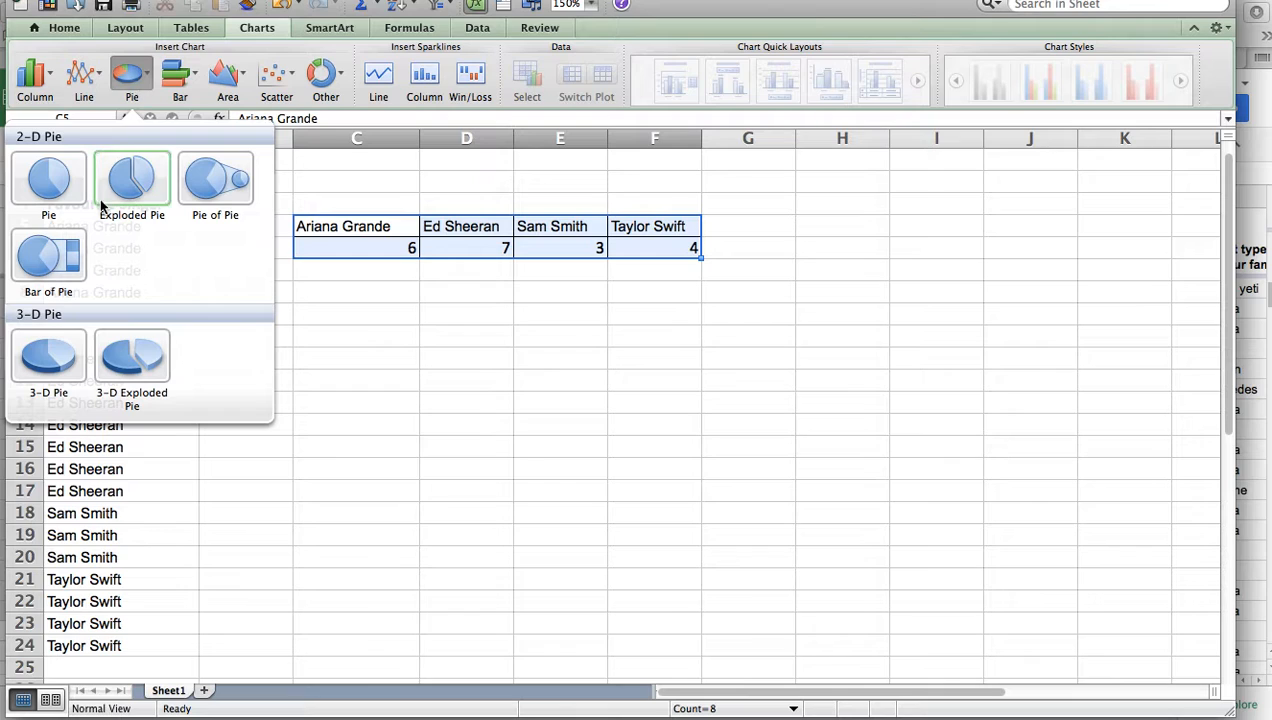
left_click(48, 180)
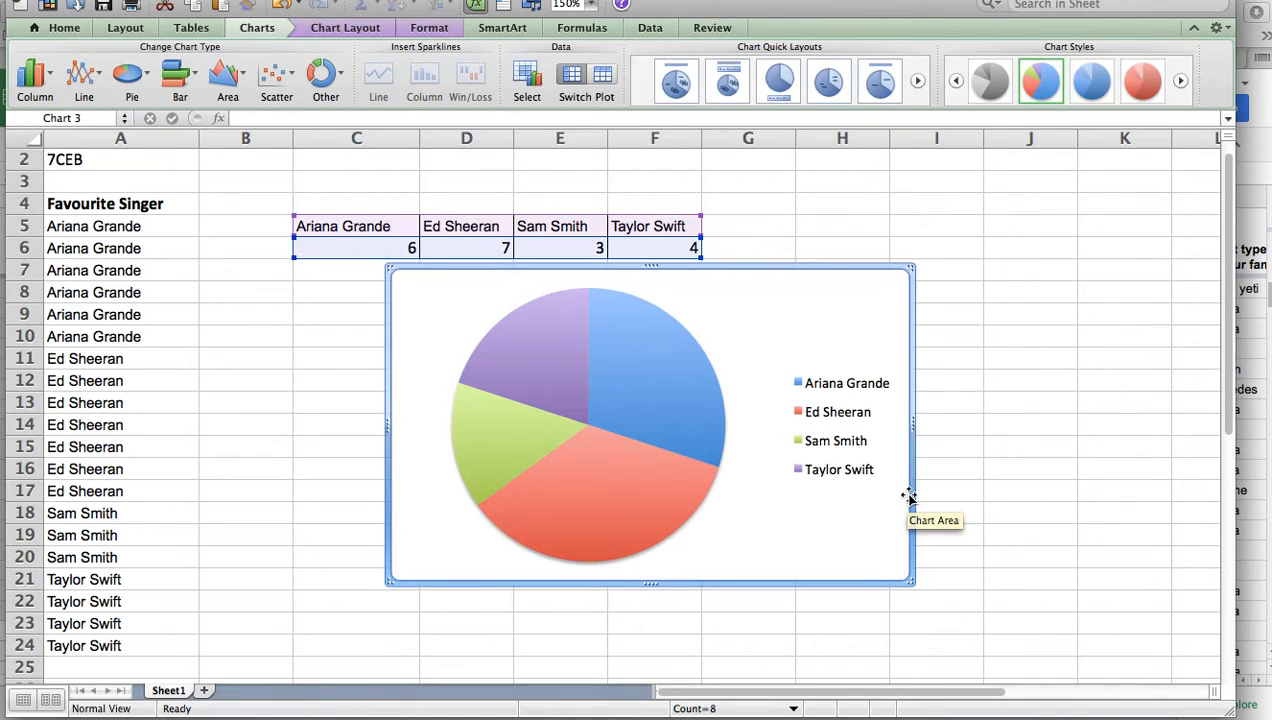
left_click_drag(906, 580, 731, 547)
left_click_drag(605, 265, 460, 291)
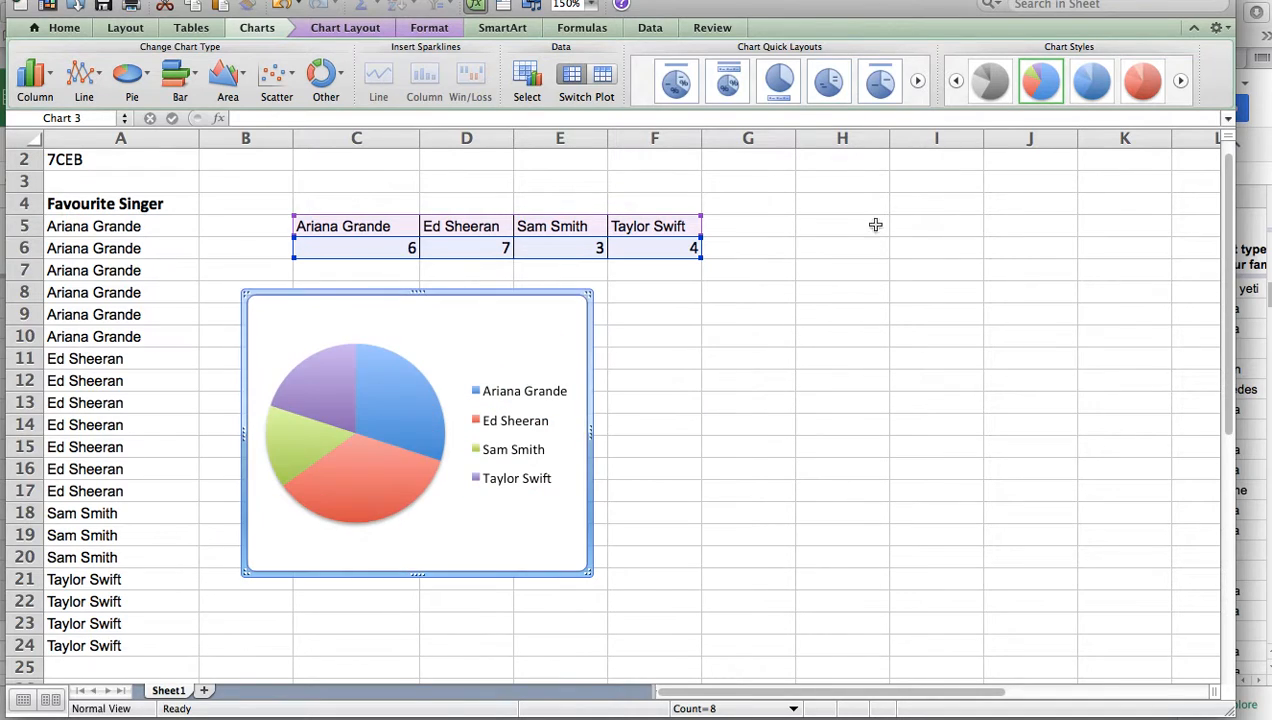
Apply the chart layout with a title, category names and percentages, and title the pie chart "Fav Singer 7CEB"
left_click(676, 83)
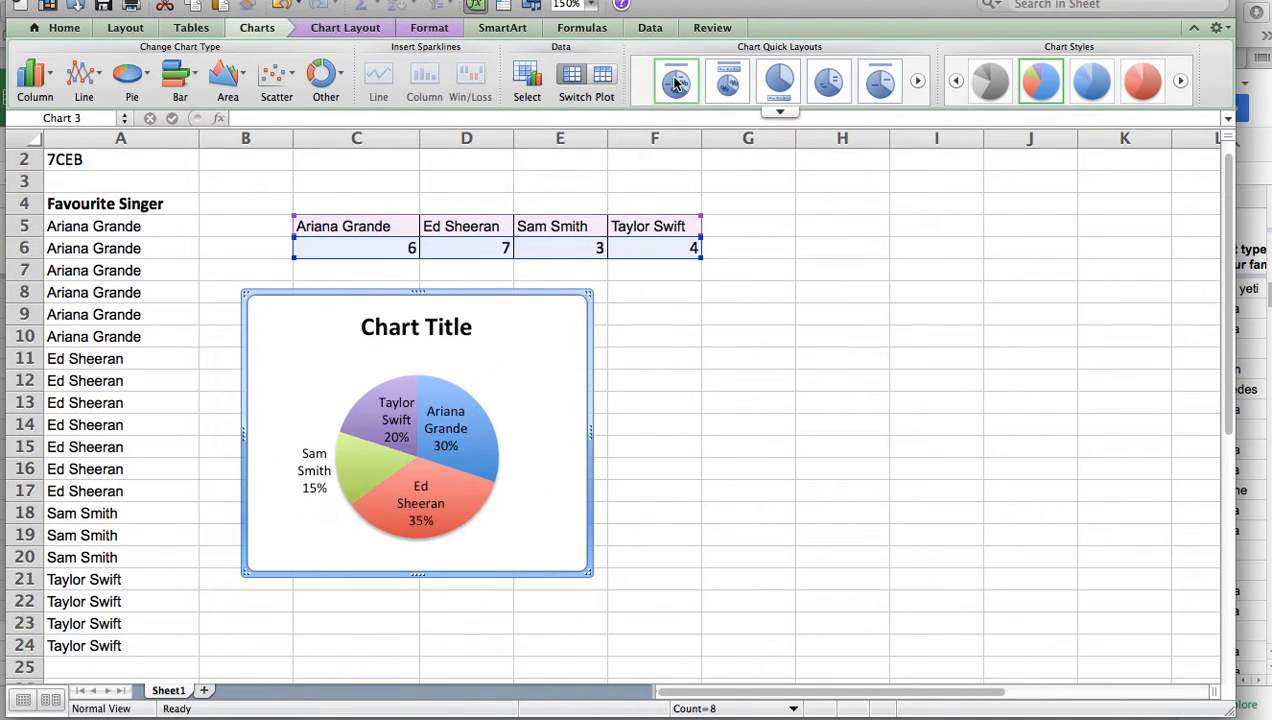
left_click(385, 326)
left_click(385, 326)
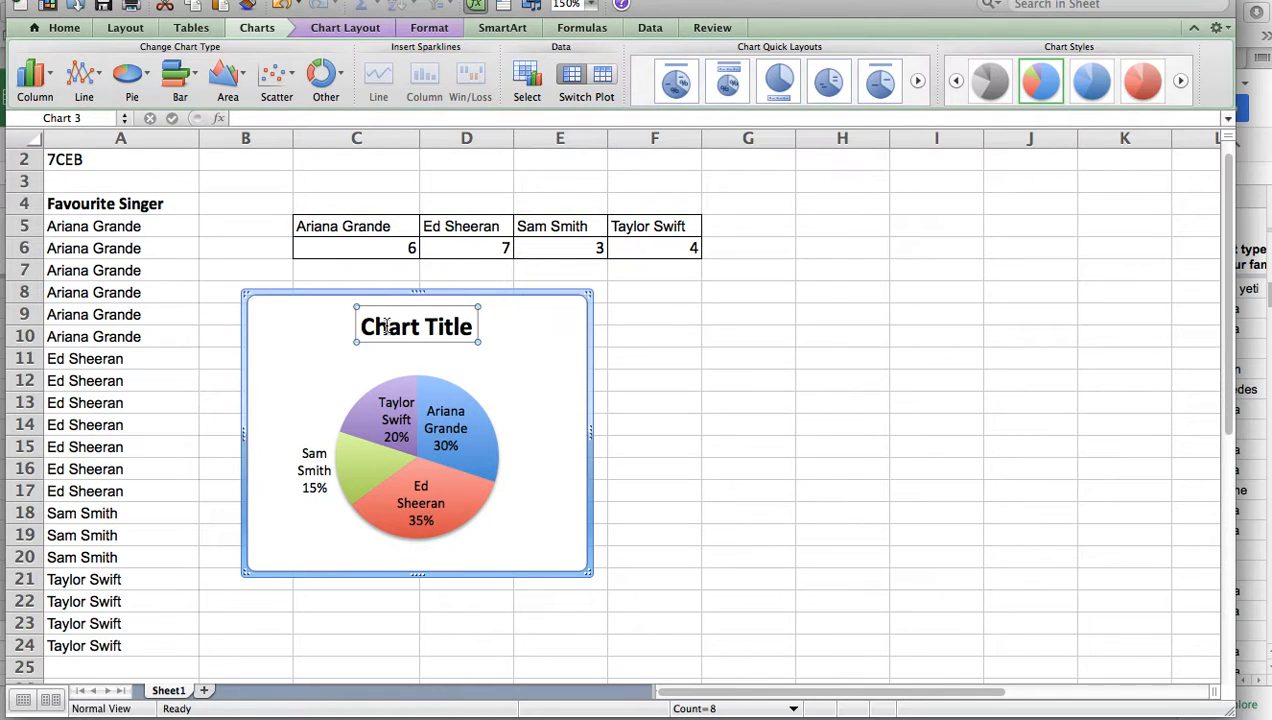
triple_click(385, 326)
type("Fav S")
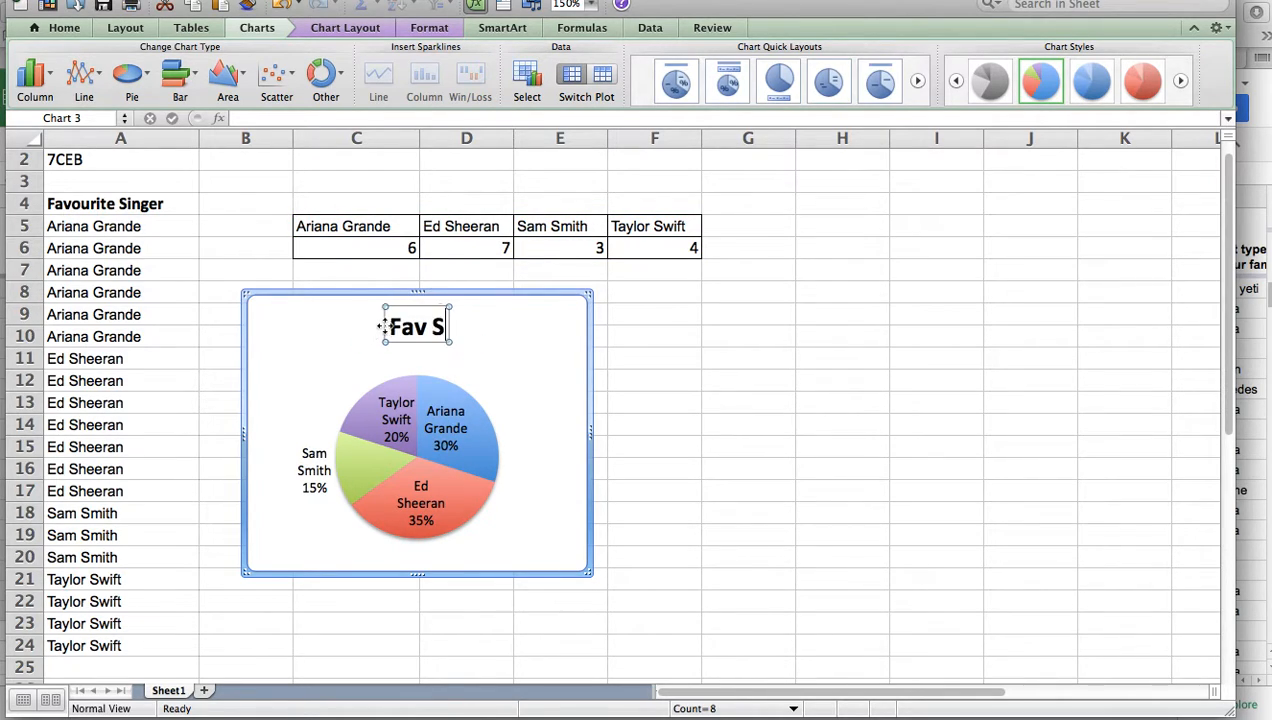
type("inger 7CEB")
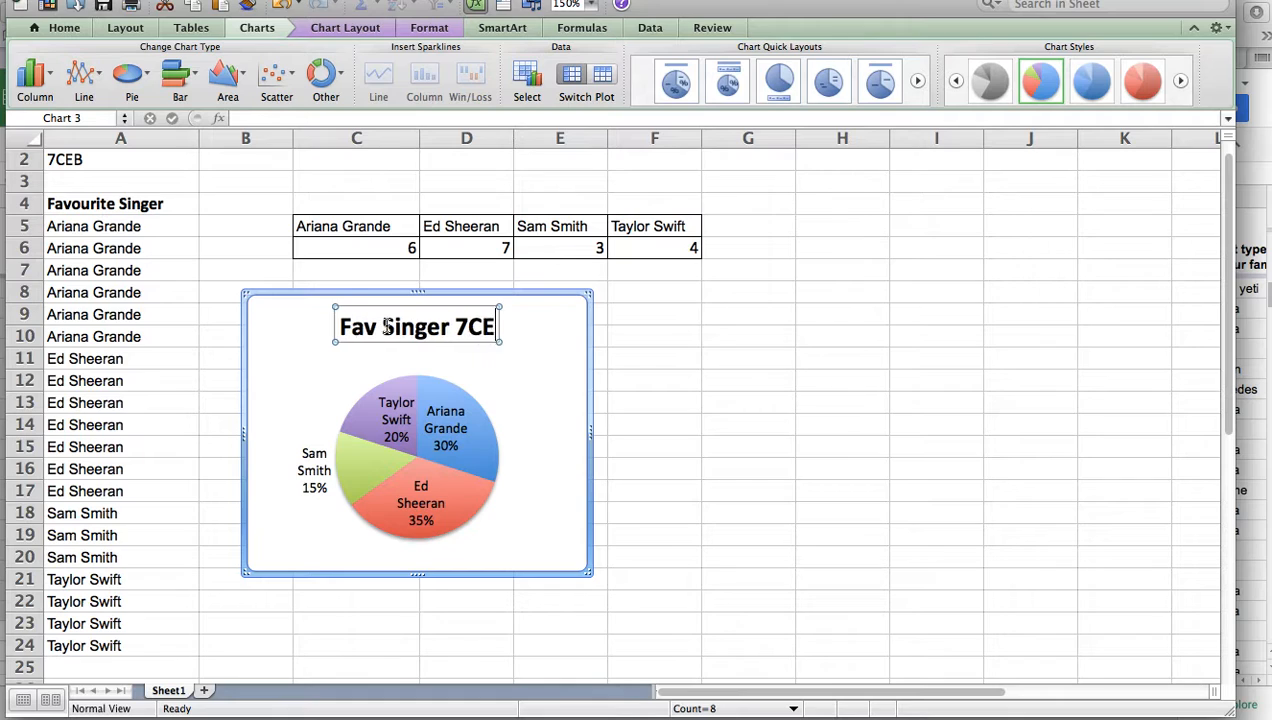
Move the pie chart slightly sideways so that its edge lines up with the start of column C
left_click(718, 378)
left_click_drag(457, 303, 500, 304)
left_click(710, 378)
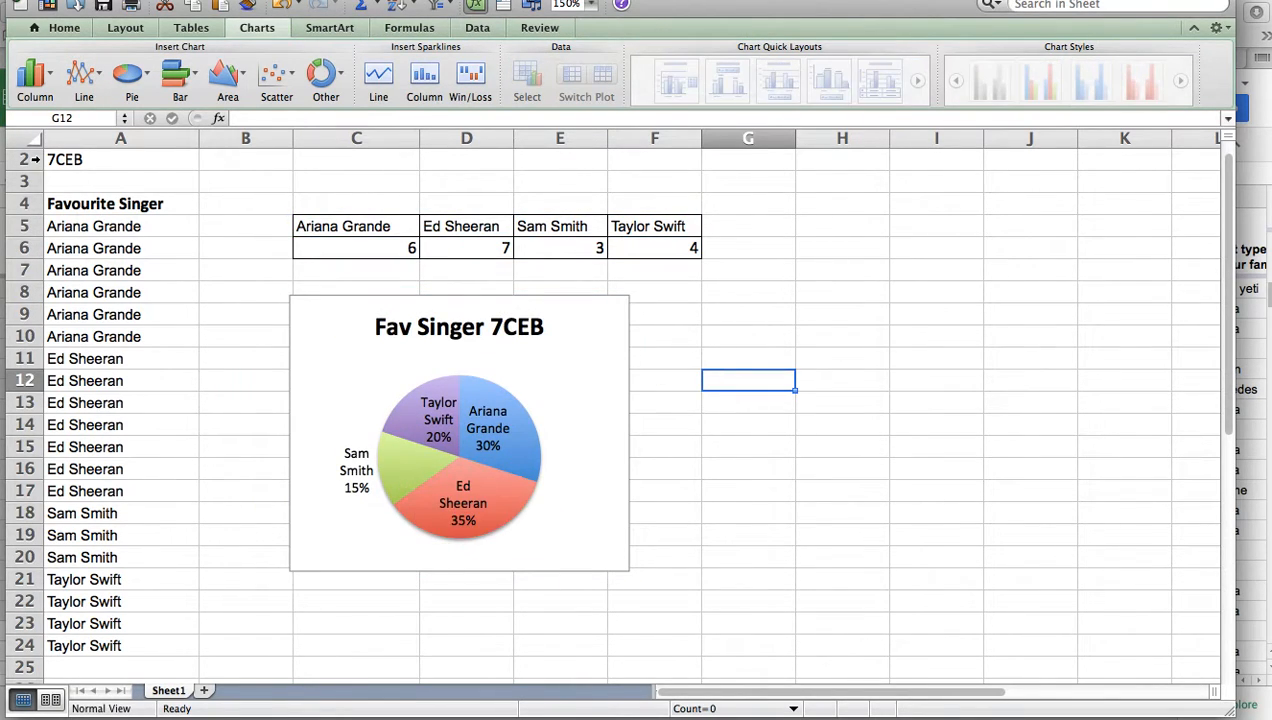
Make the homeroom label 7CEB in A2 bold
left_click(76, 160)
key("super+b")
left_click(193, 248)
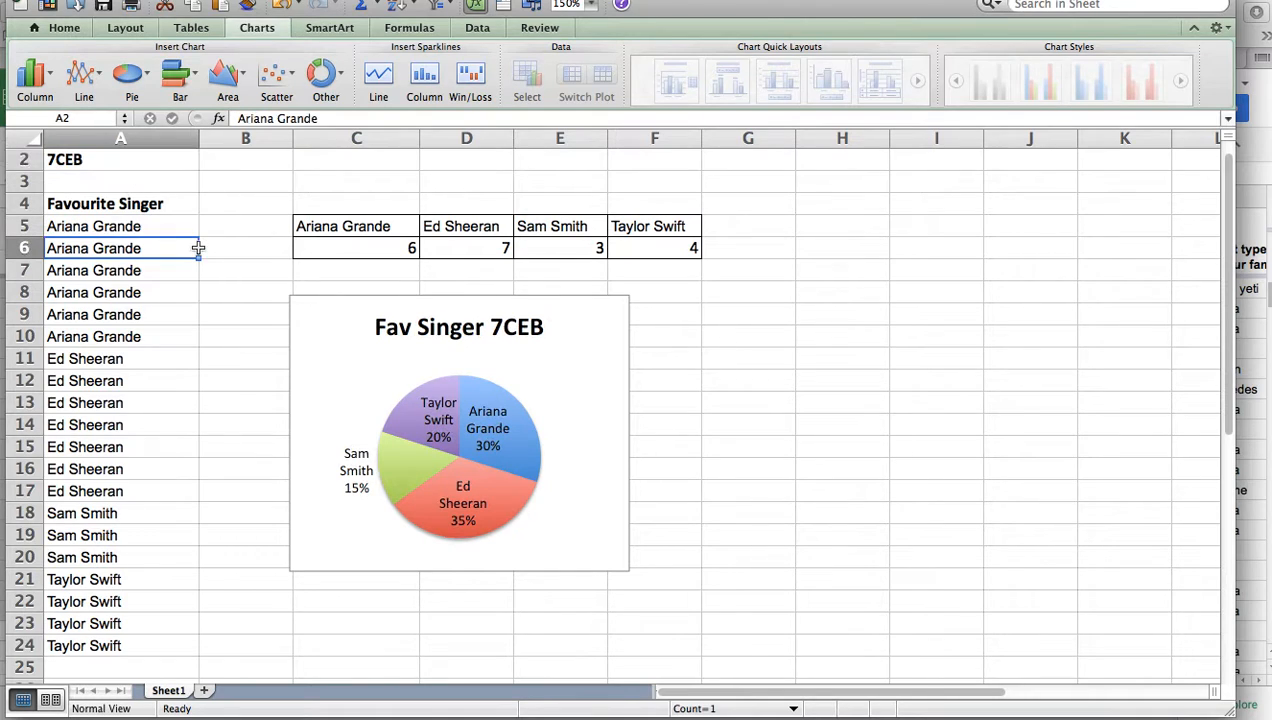
left_click(695, 426)
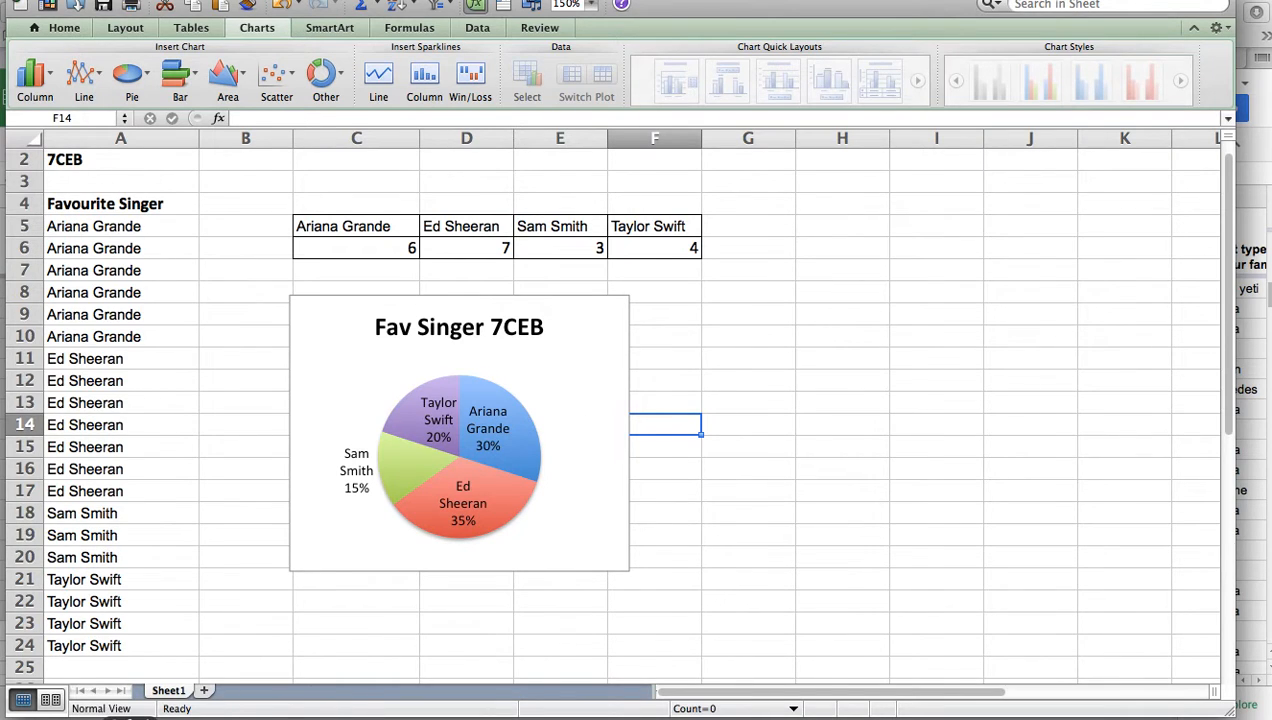
Switch to the survey responses in the browser and check which rows hold homeroom 7CEB's answers and which question is numerical
key("super+Tab")
scroll(830, 460, "up", 1)
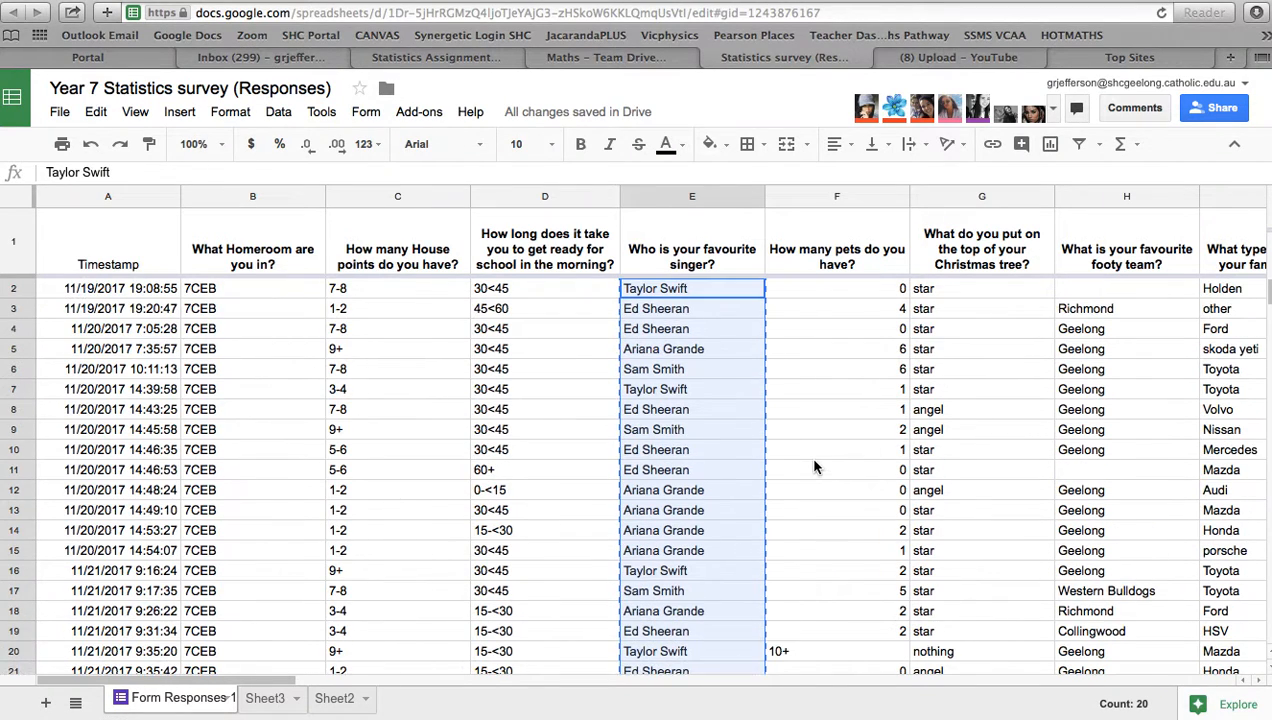
scroll(815, 467, "right", 5)
left_click(545, 288)
scroll(432, 329, "left", 5)
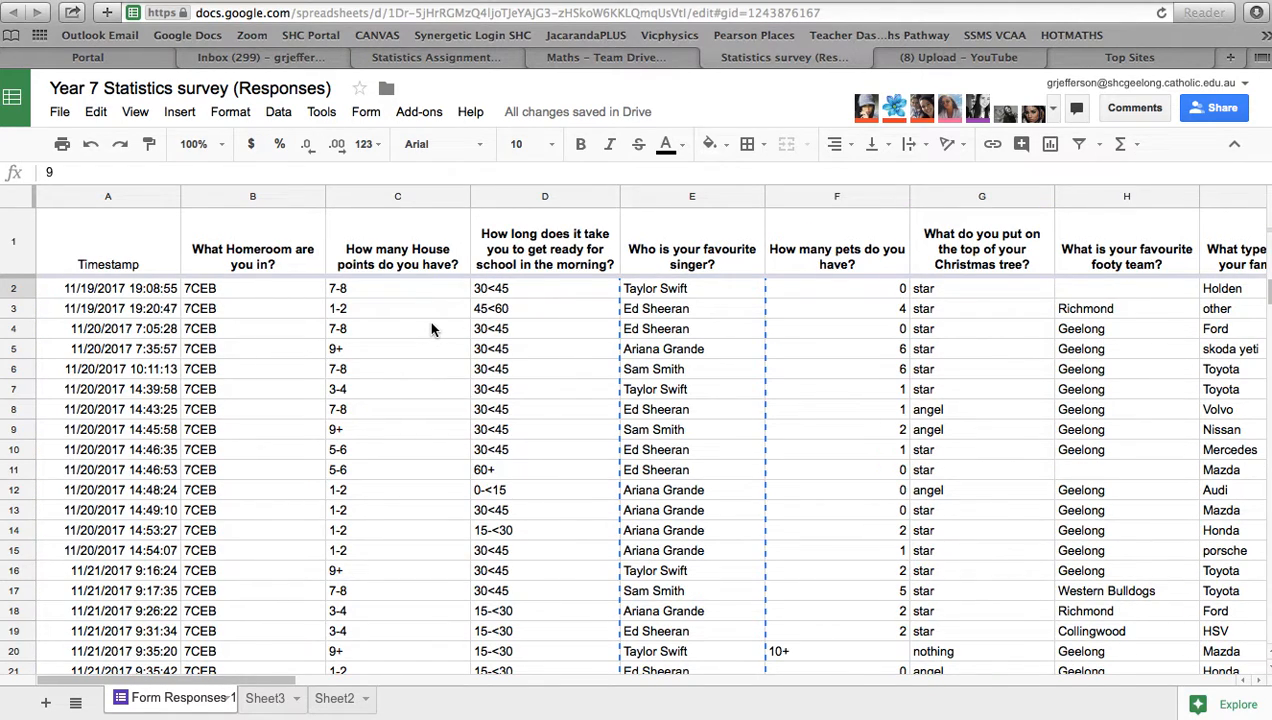
left_click(276, 295)
scroll(102, 486, "down", 1)
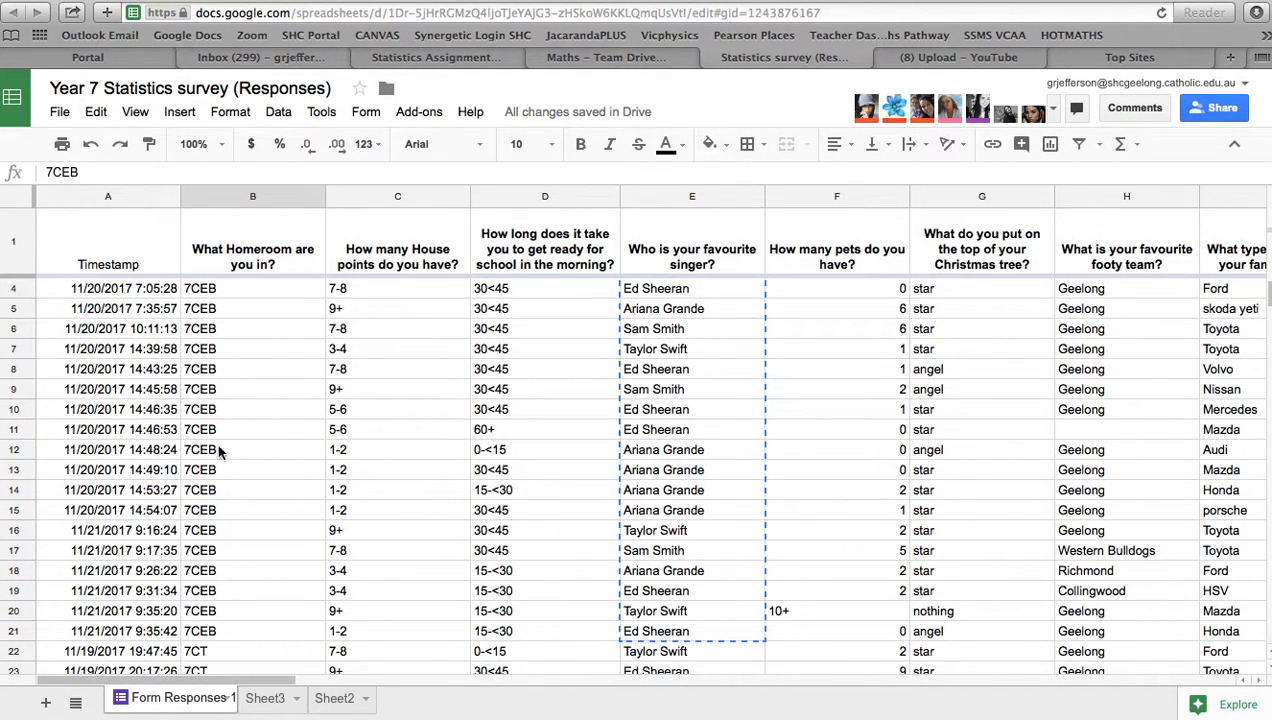
left_click(28, 634)
left_click(242, 432)
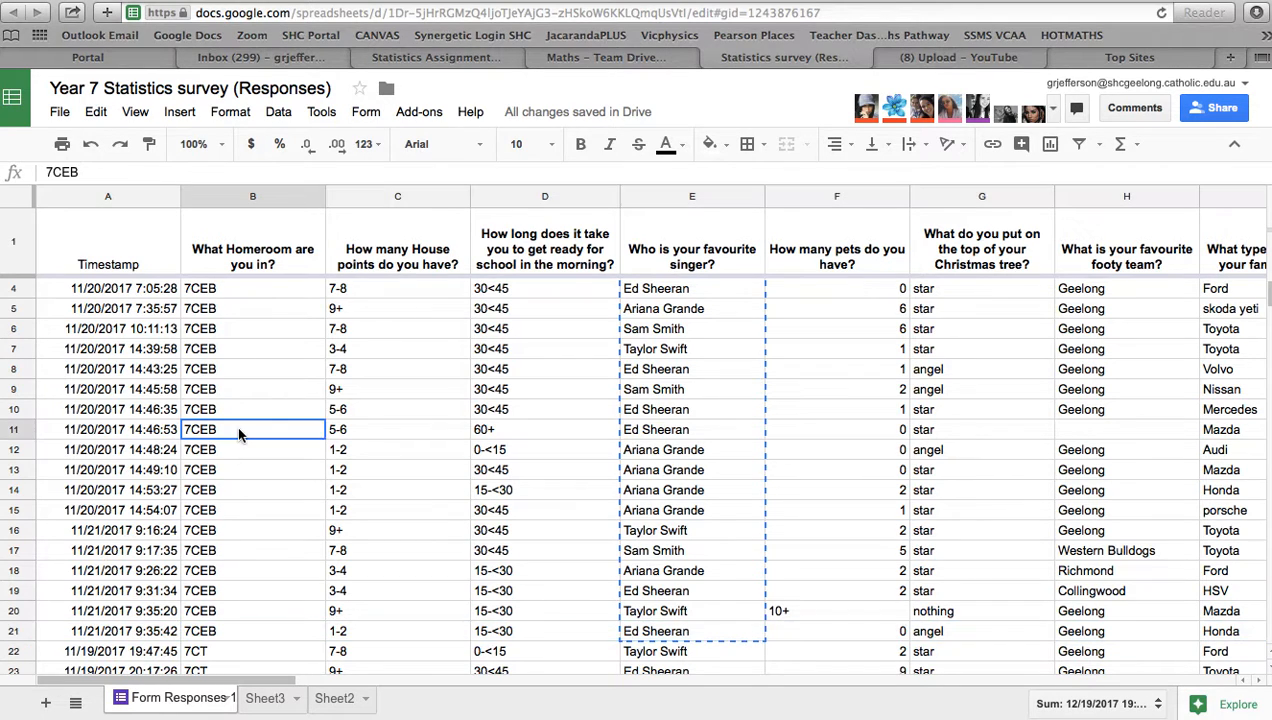
Copy homeroom 7CEB's answers on the number of letters in the first name, L2:L21
scroll(253, 375, "up", 1)
scroll(810, 417, "right", 8)
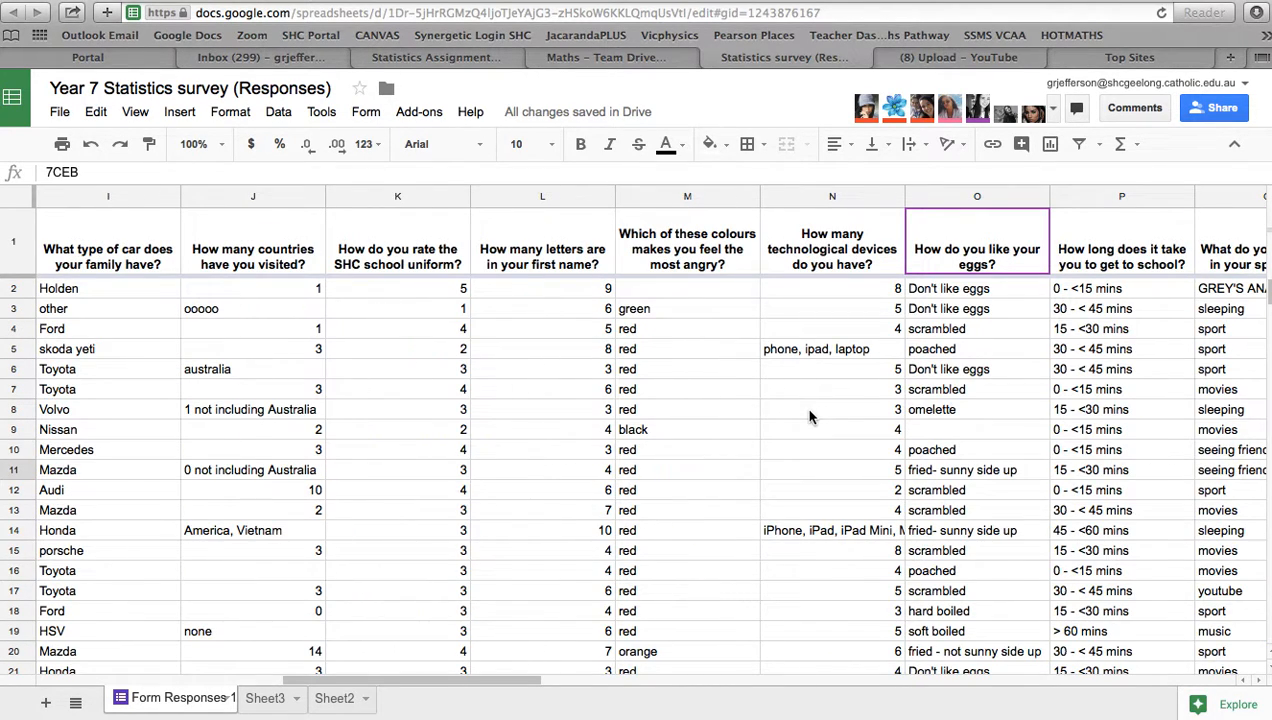
left_click(529, 286)
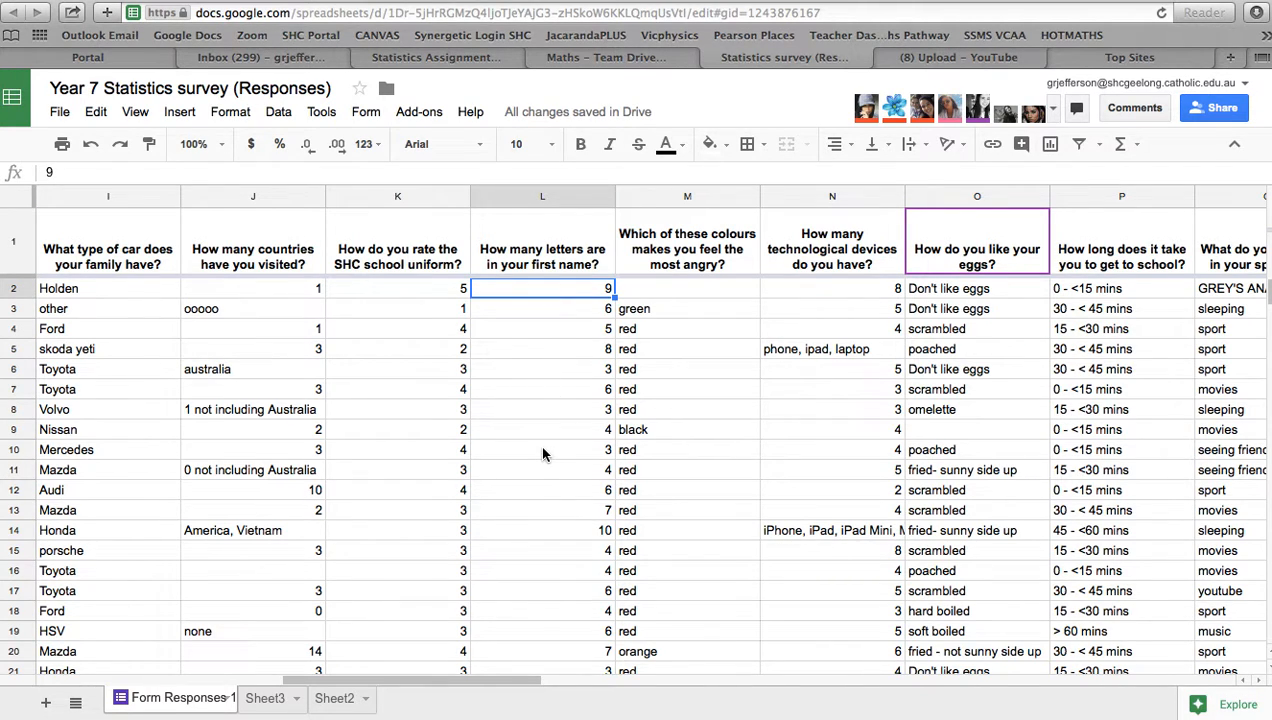
scroll(543, 453, "down", 1)
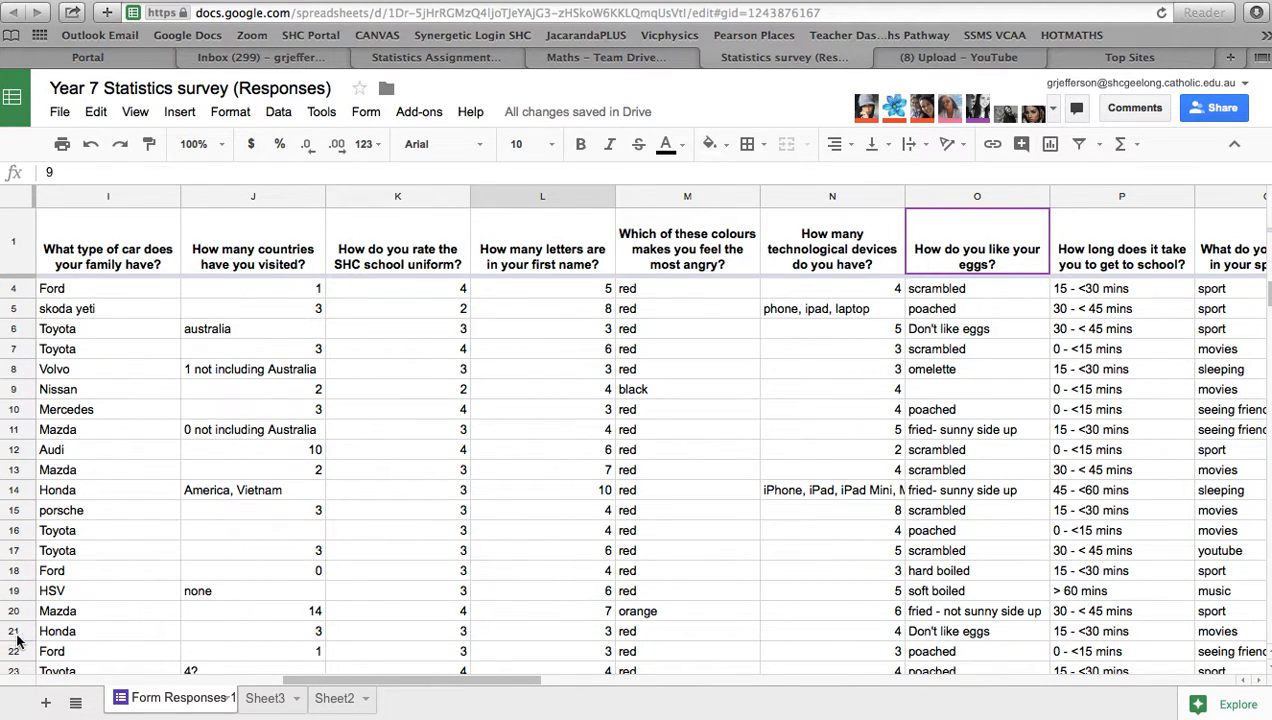
left_click(567, 636, "shift")
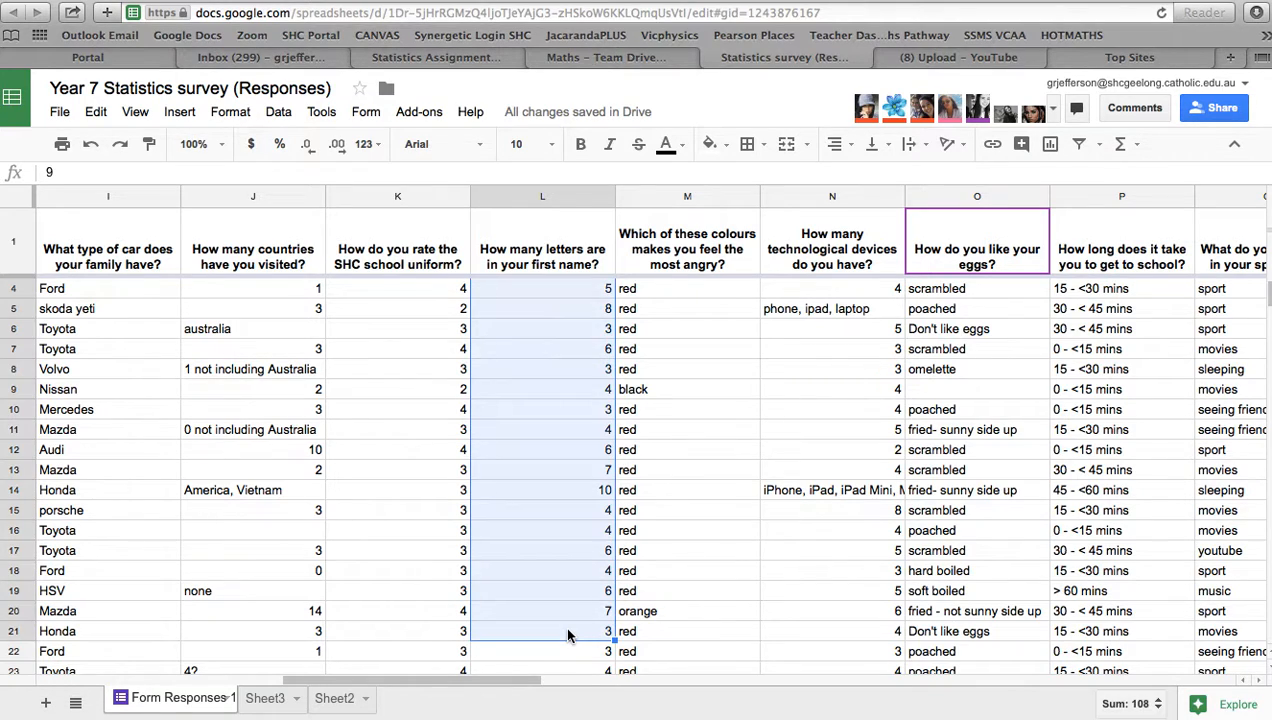
key("super+c")
Switch back to Excel, enter the heading "Letters in Name" in H4 and paste the copied answers from H5 down
left_click(735, 718)
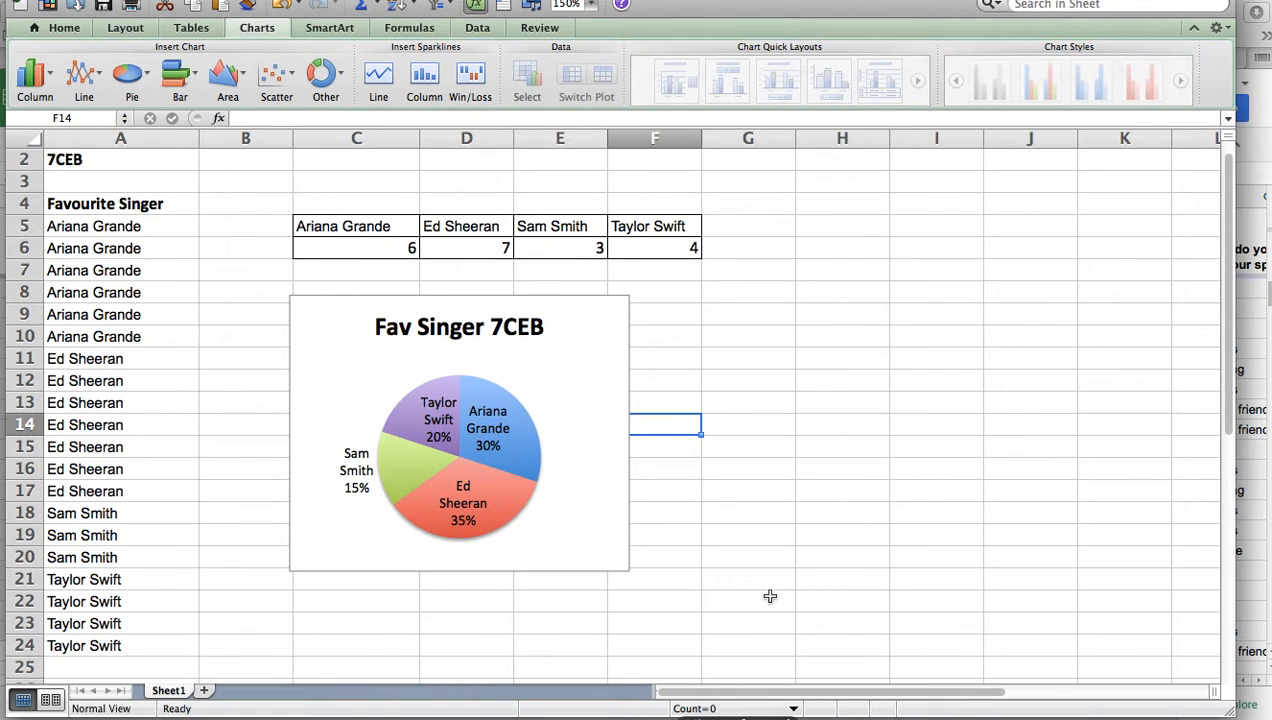
left_click(821, 207)
type("Letters in ")
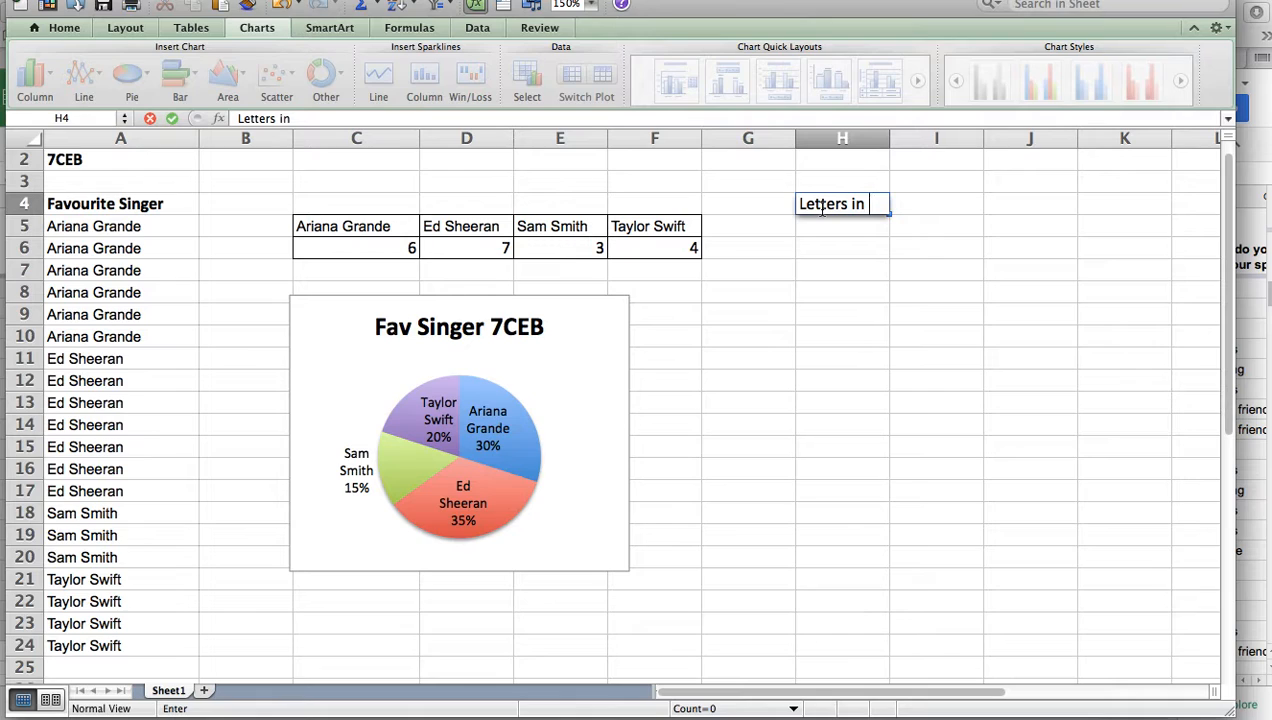
type("Name")
left_click(843, 237)
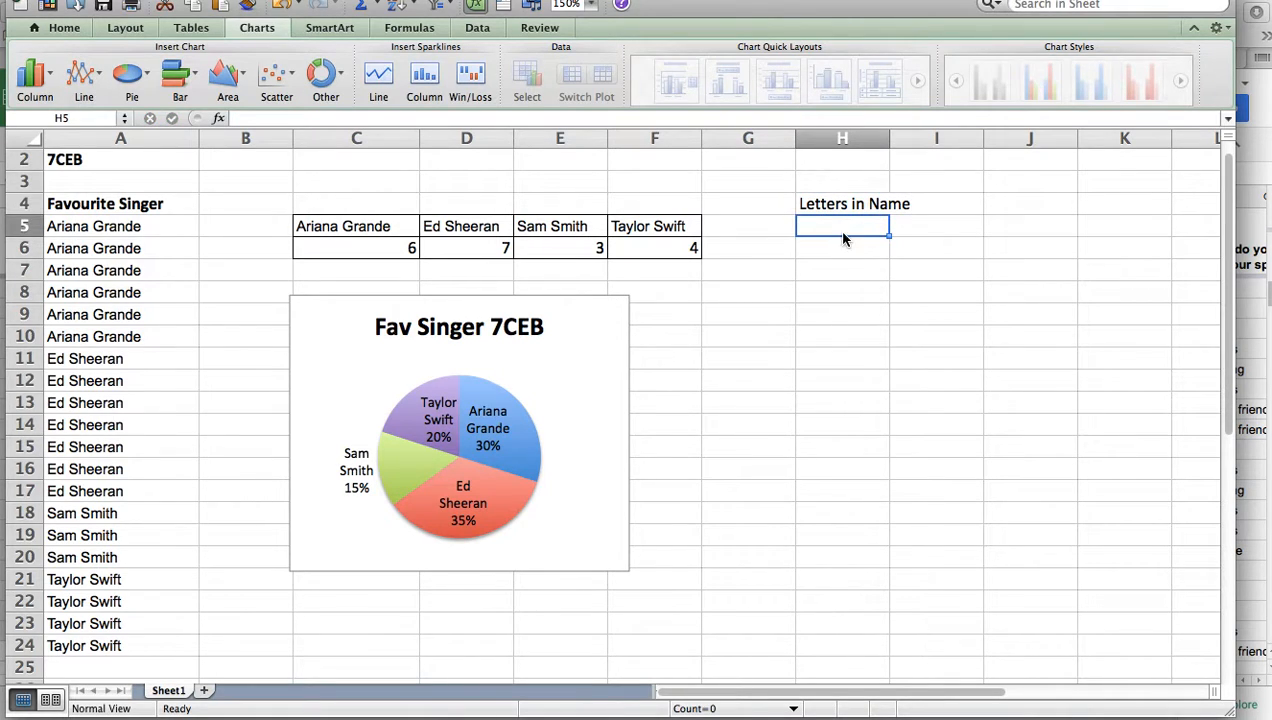
key("super+v")
Make the "Letters in Name" heading in H4 bold
left_click(823, 203)
key("super+b")
Sort the letter counts in H5:H24 by value from smallest to largest
left_click(848, 227)
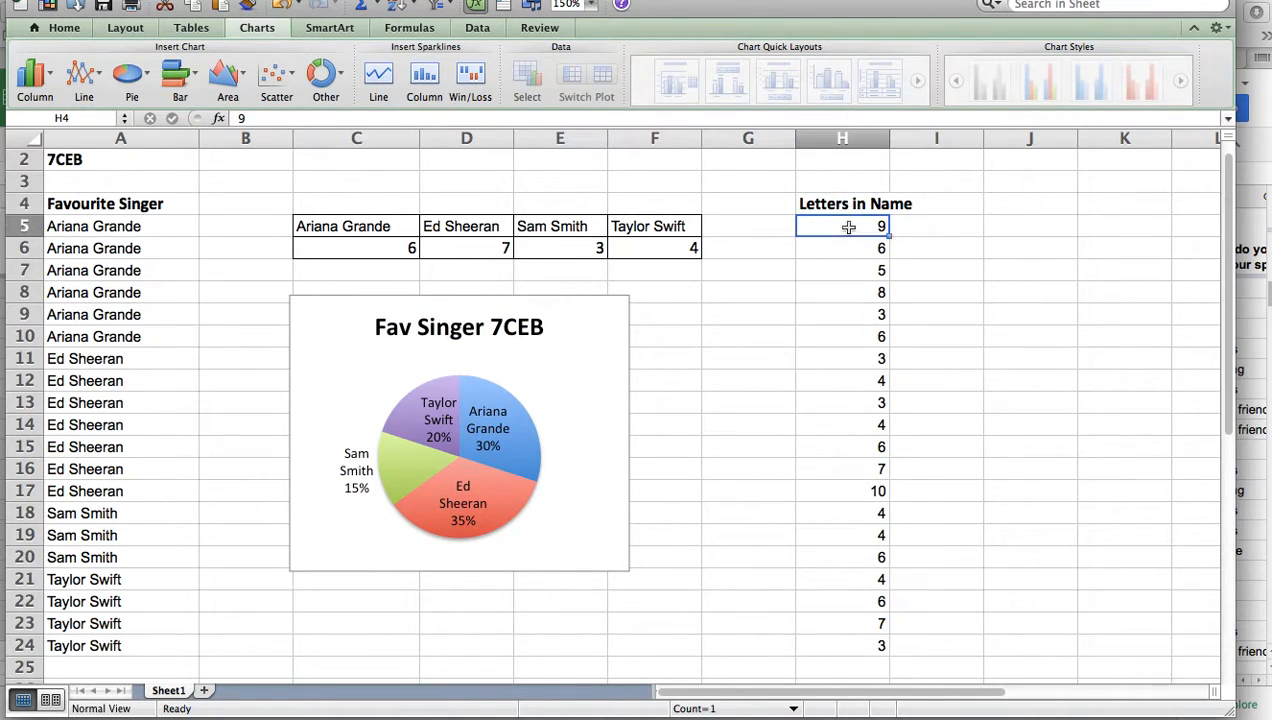
left_click(862, 640, "shift")
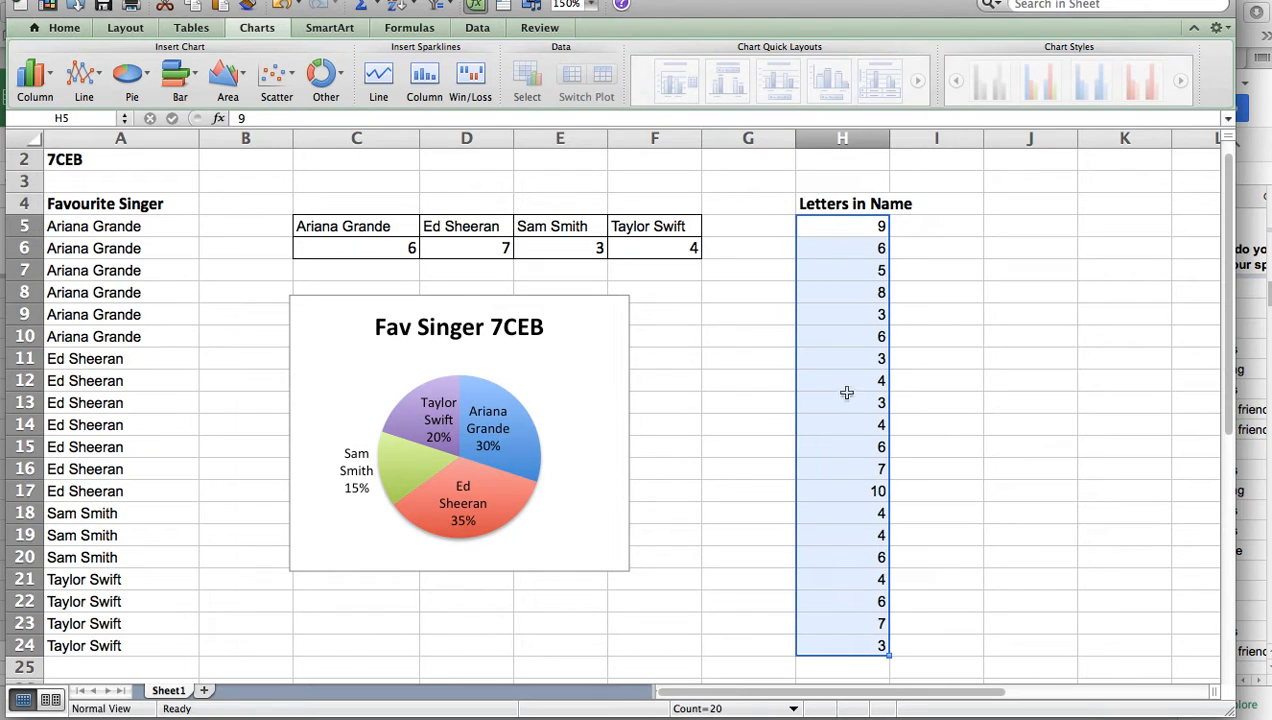
left_click(846, 222)
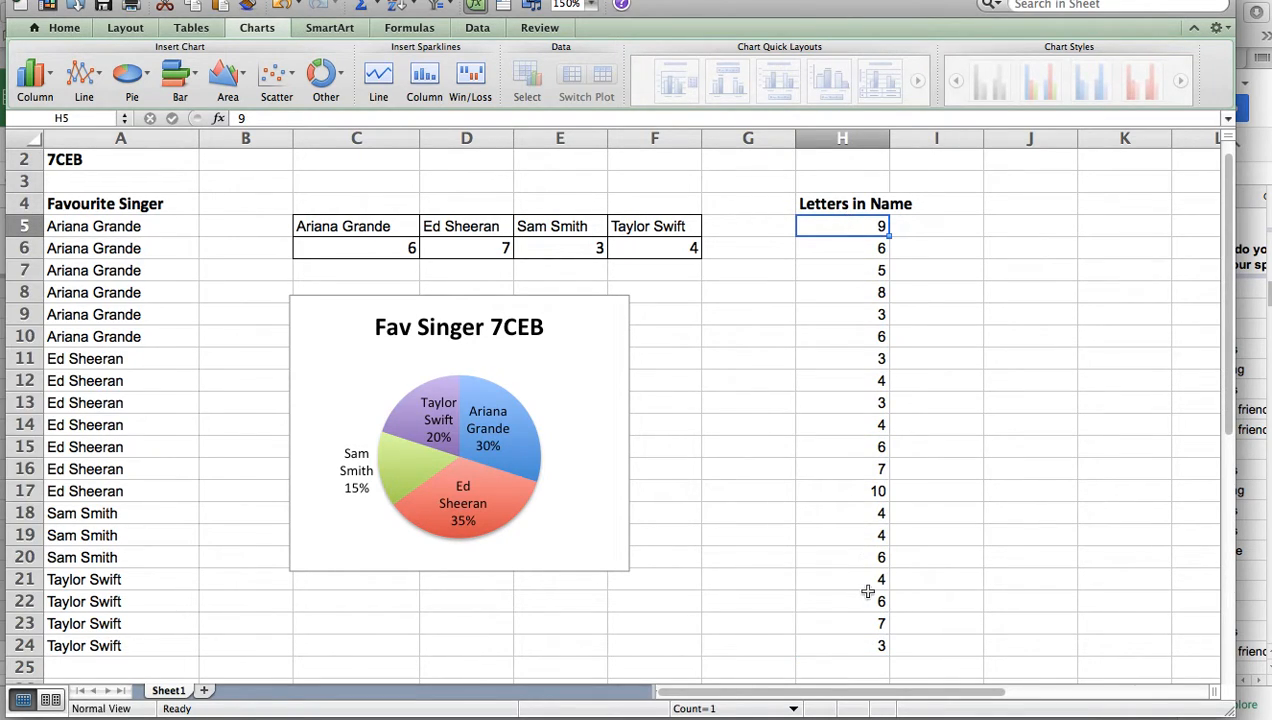
left_click(866, 650, "shift")
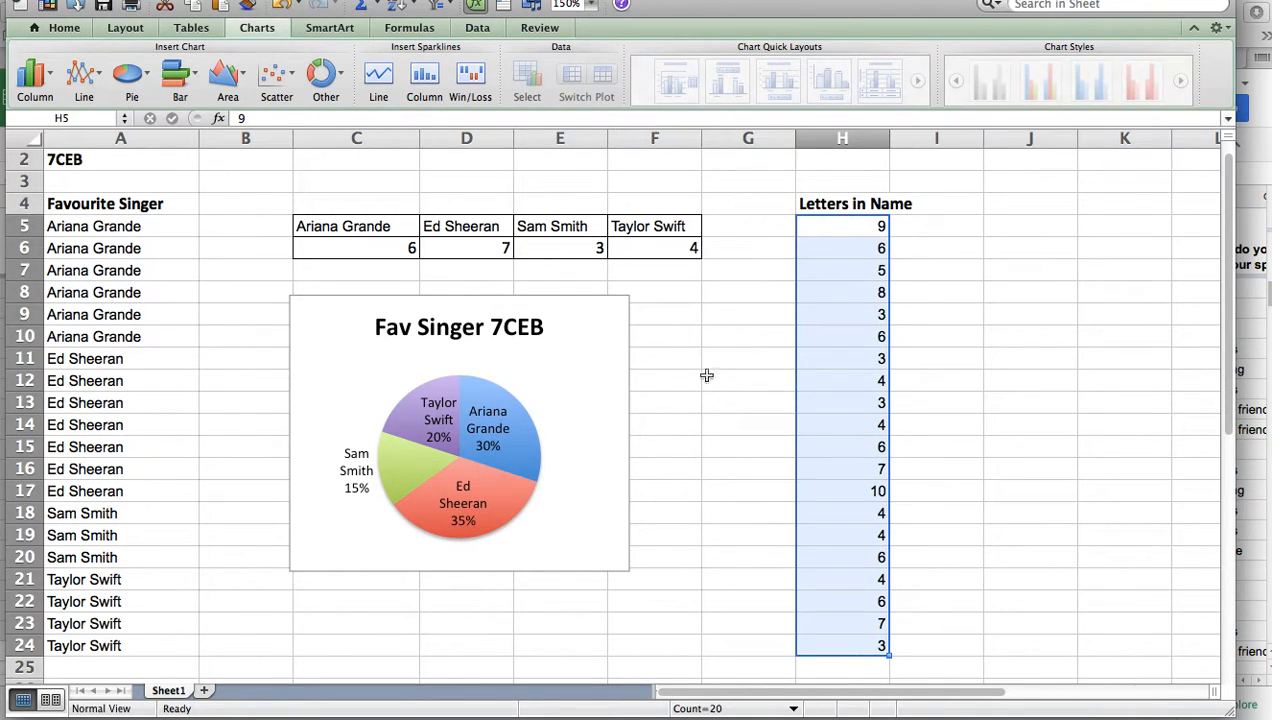
left_click(380, 1)
left_click(388, 0)
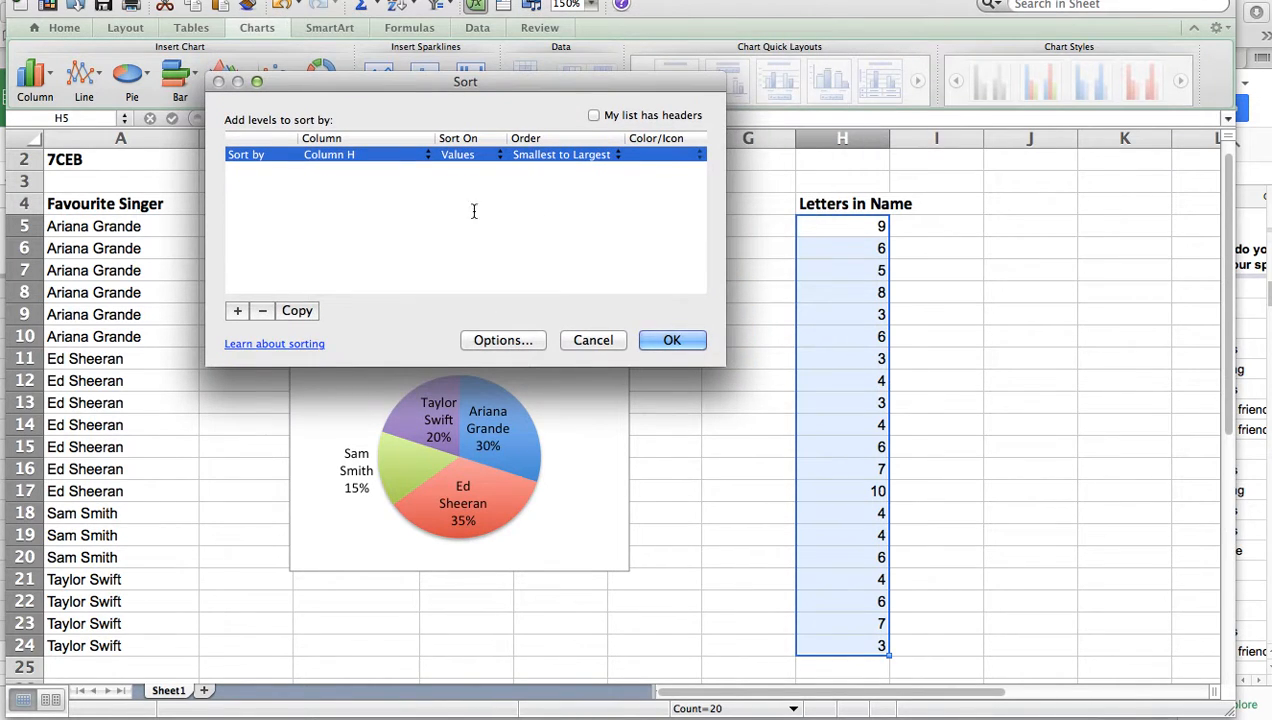
left_click(604, 154)
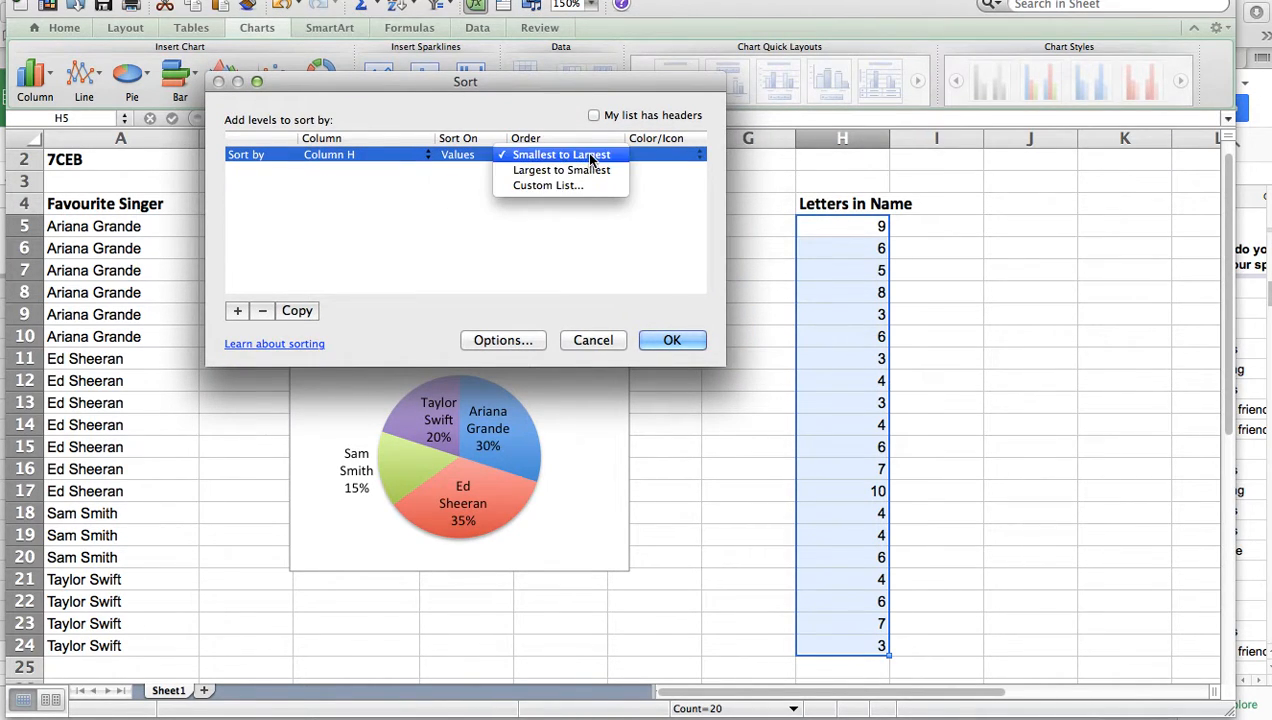
left_click(575, 154)
left_click(672, 340)
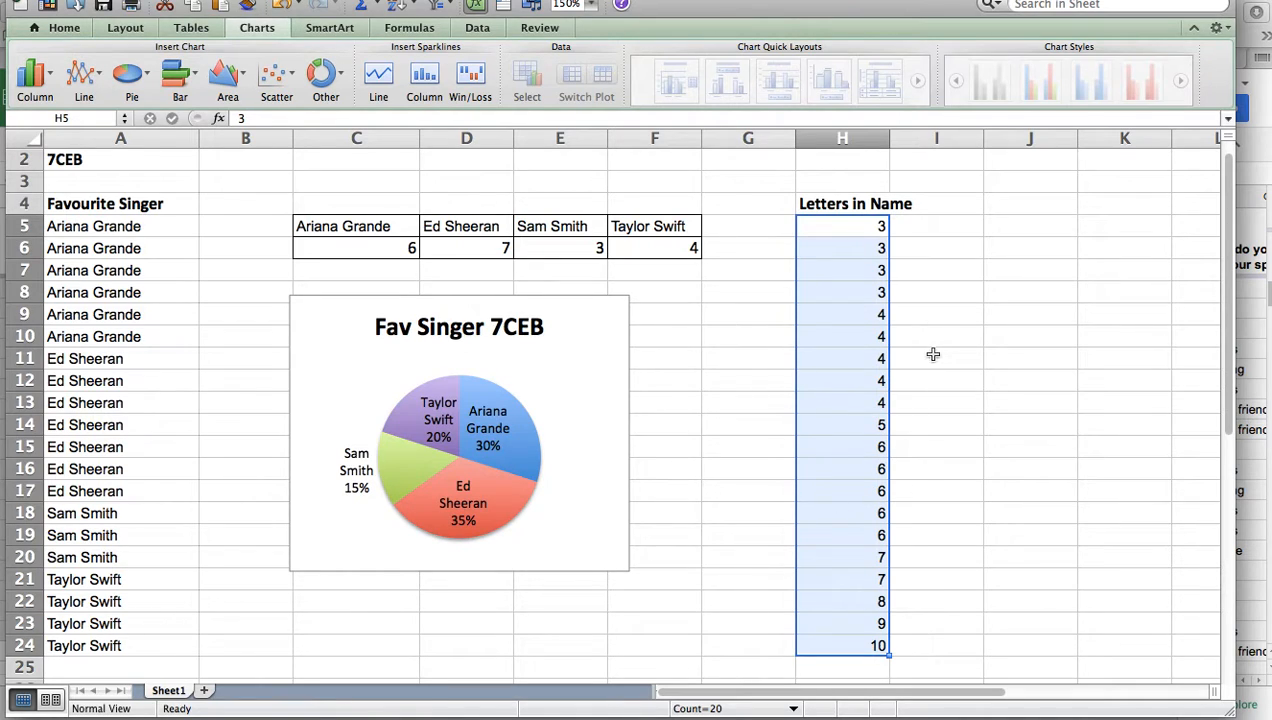
Enter the labels Median, Mean and Mode in J6, J7 and J8
left_click(968, 334)
left_click(1006, 248)
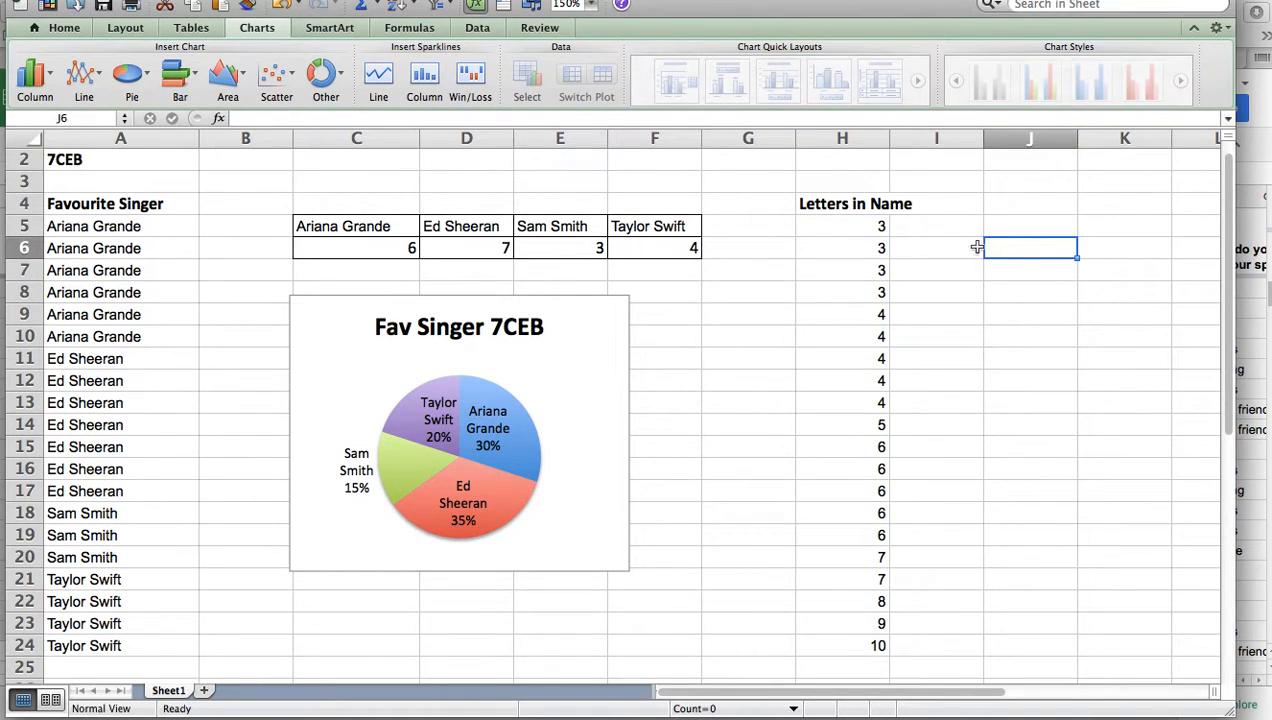
type("Median")
key("Return")
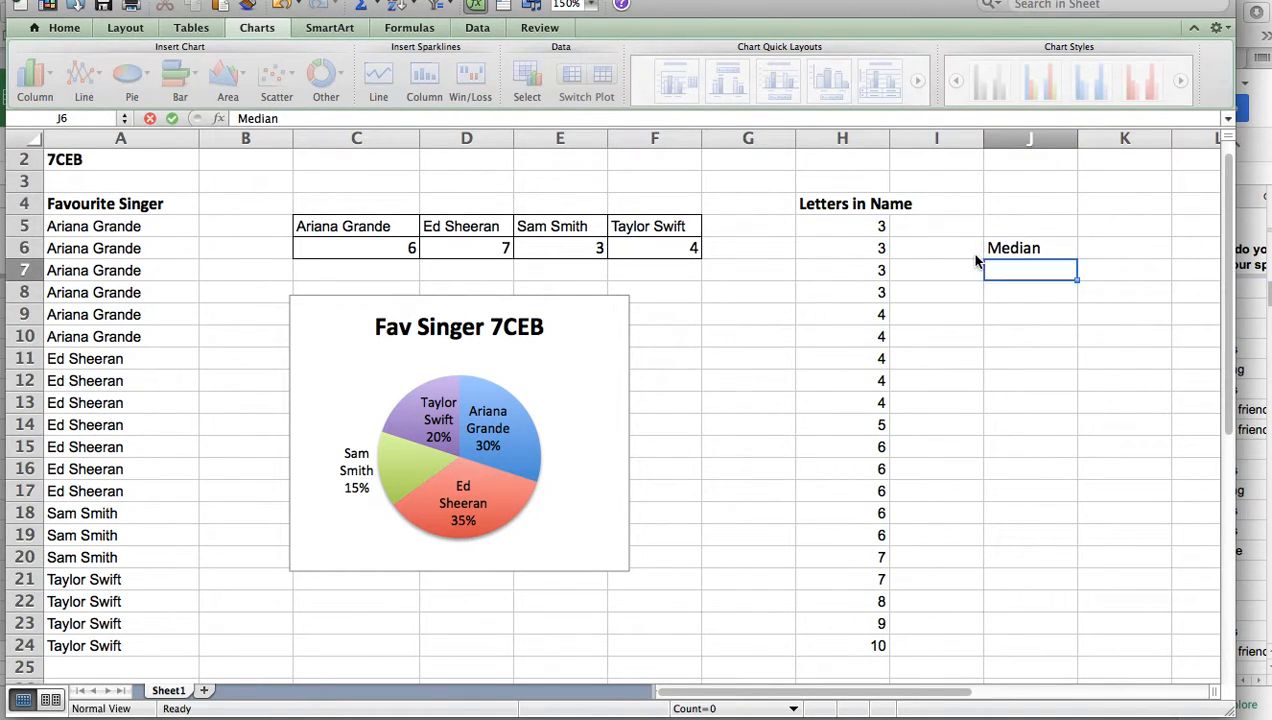
type("Mean")
key("Return")
type("Mode")
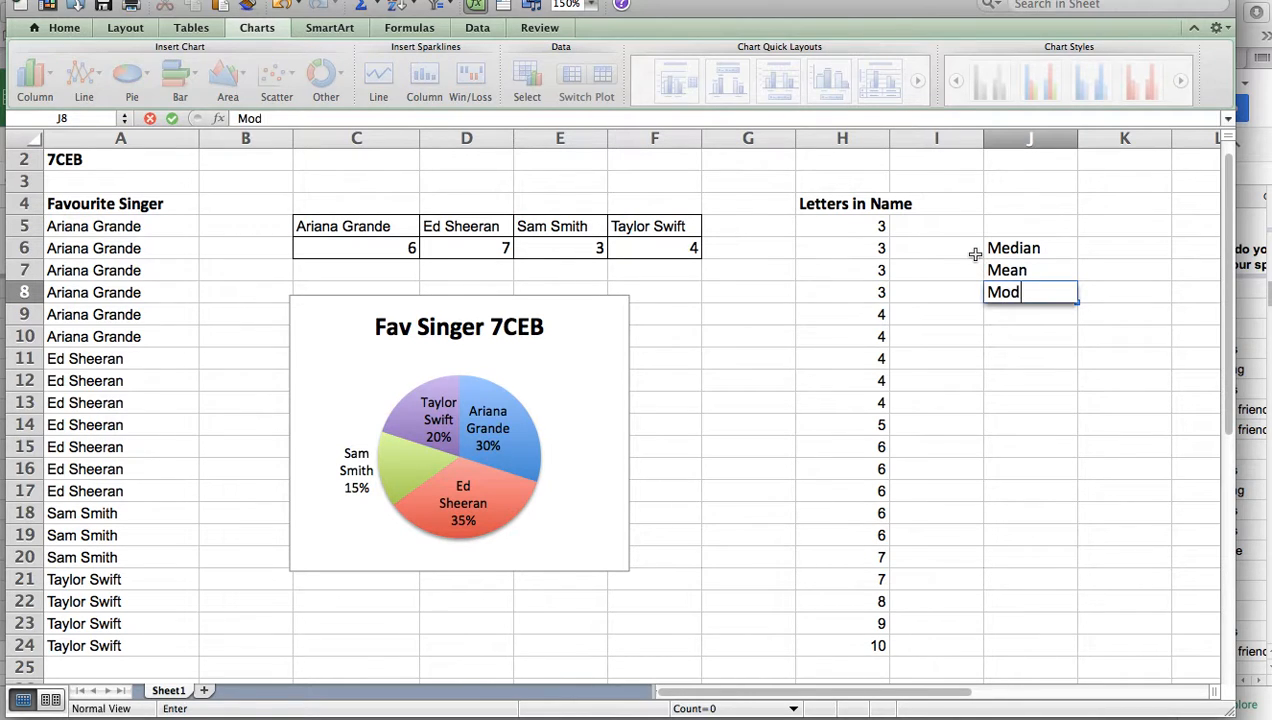
Calculate the median of the letter counts in K6 with the formula =median(H5:H24)
left_click(1136, 250)
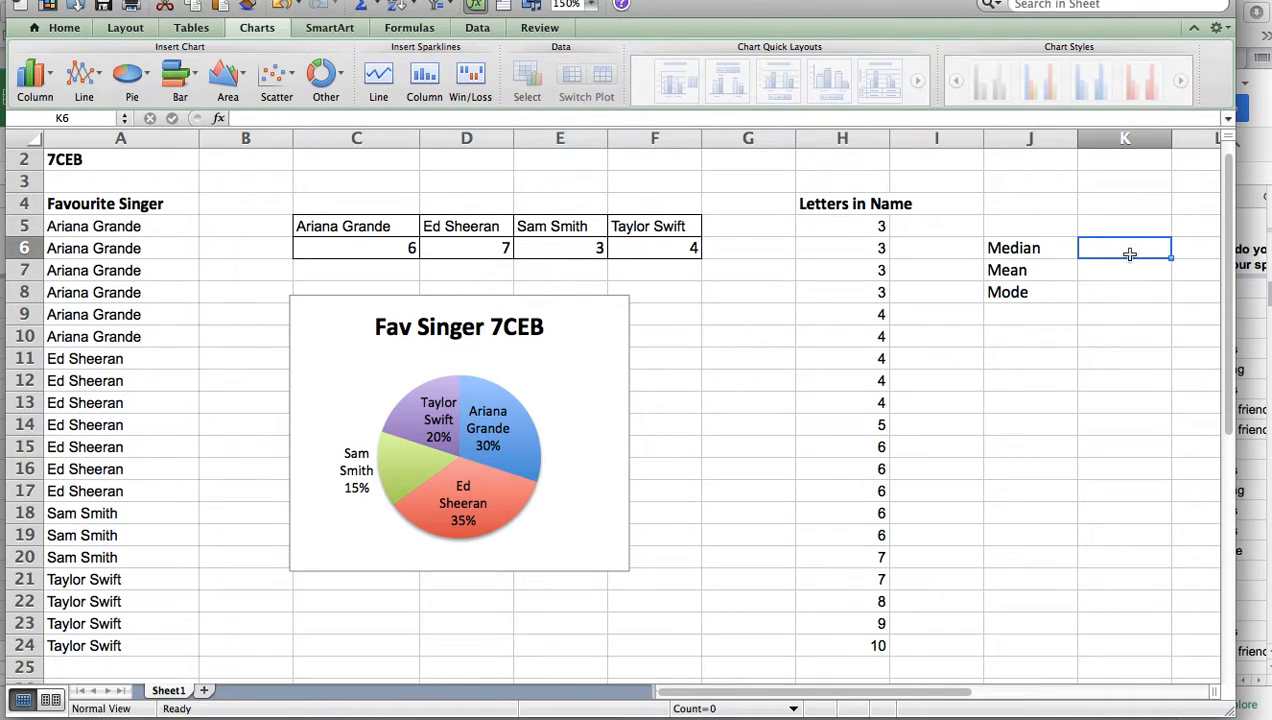
type("=")
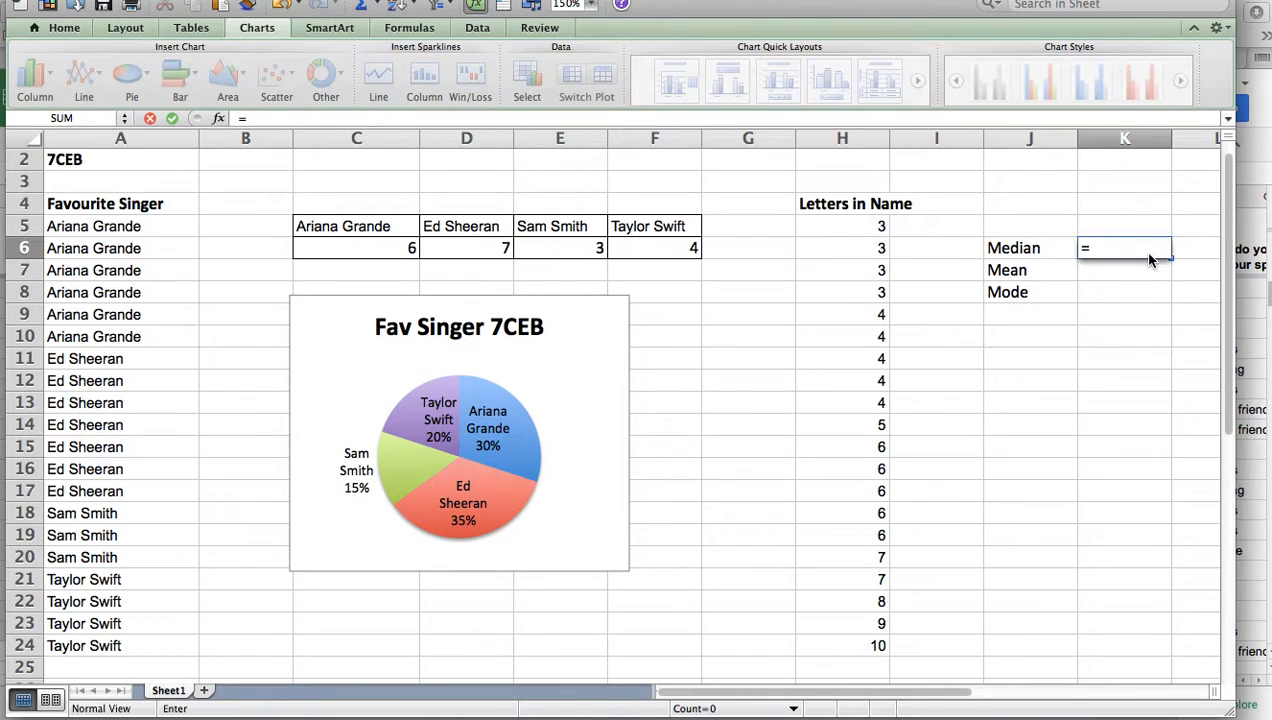
left_click_drag(1120, 274, 1122, 272)
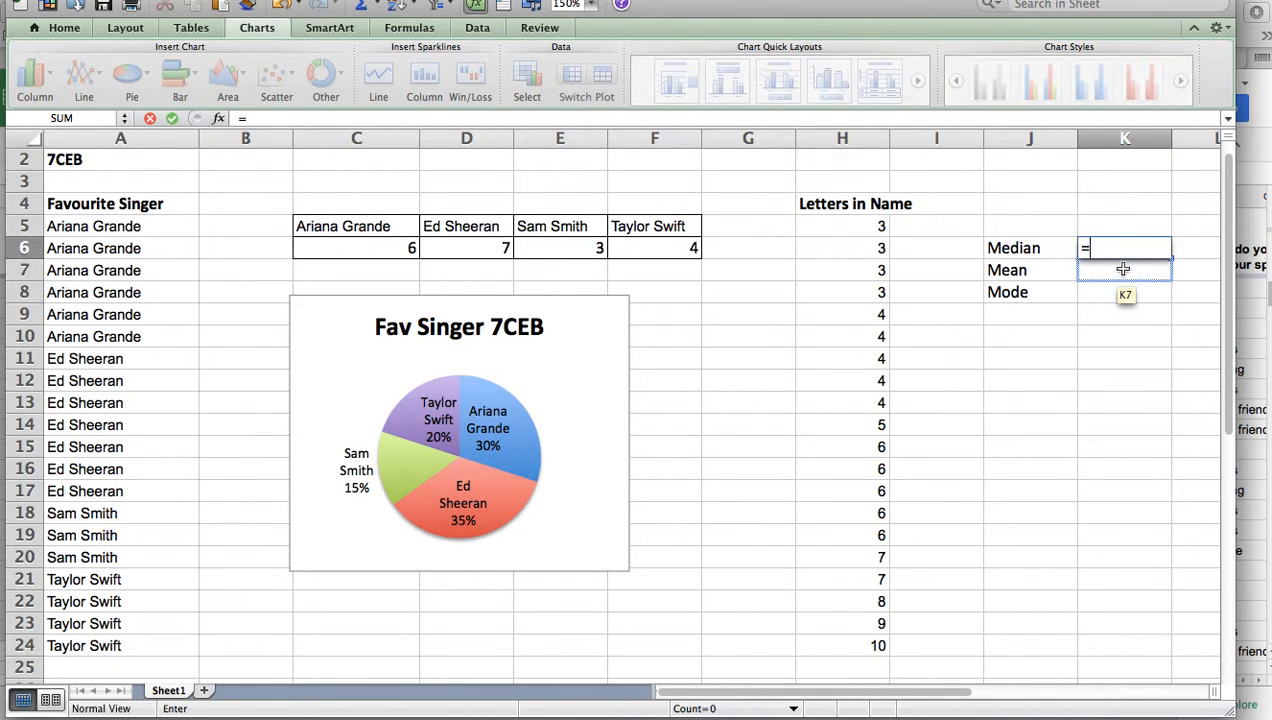
type("median")
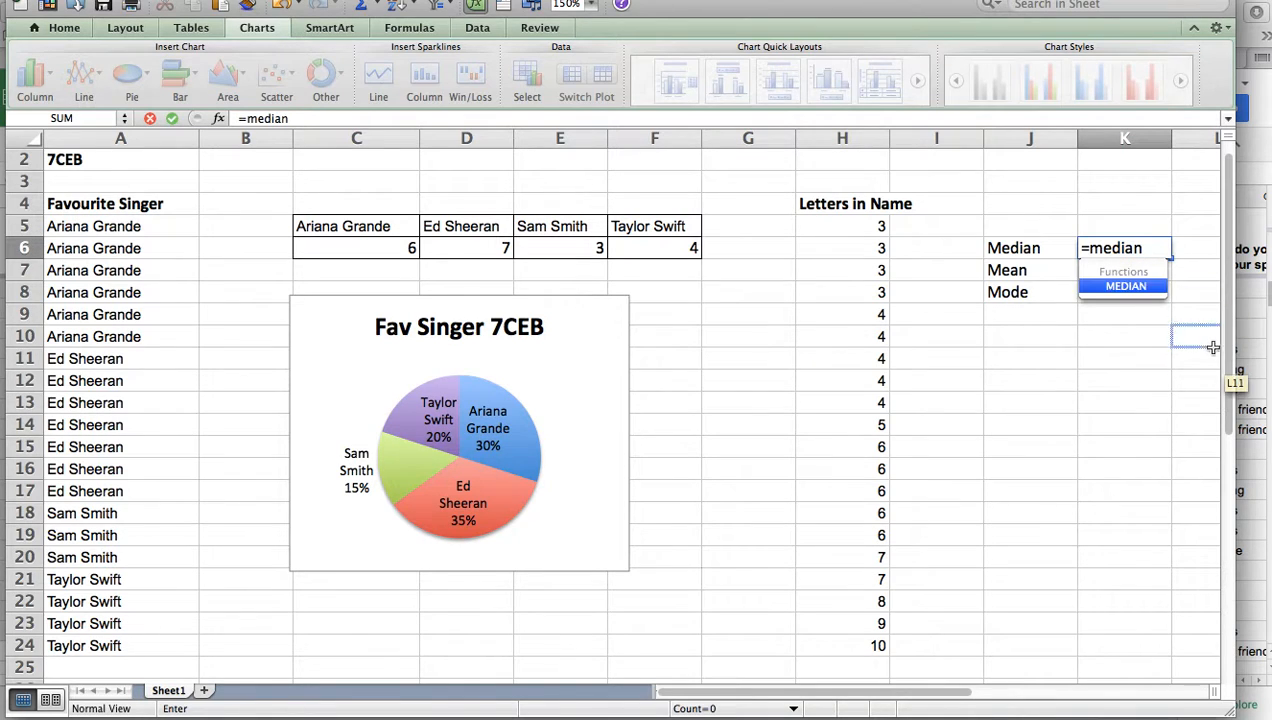
type("(")
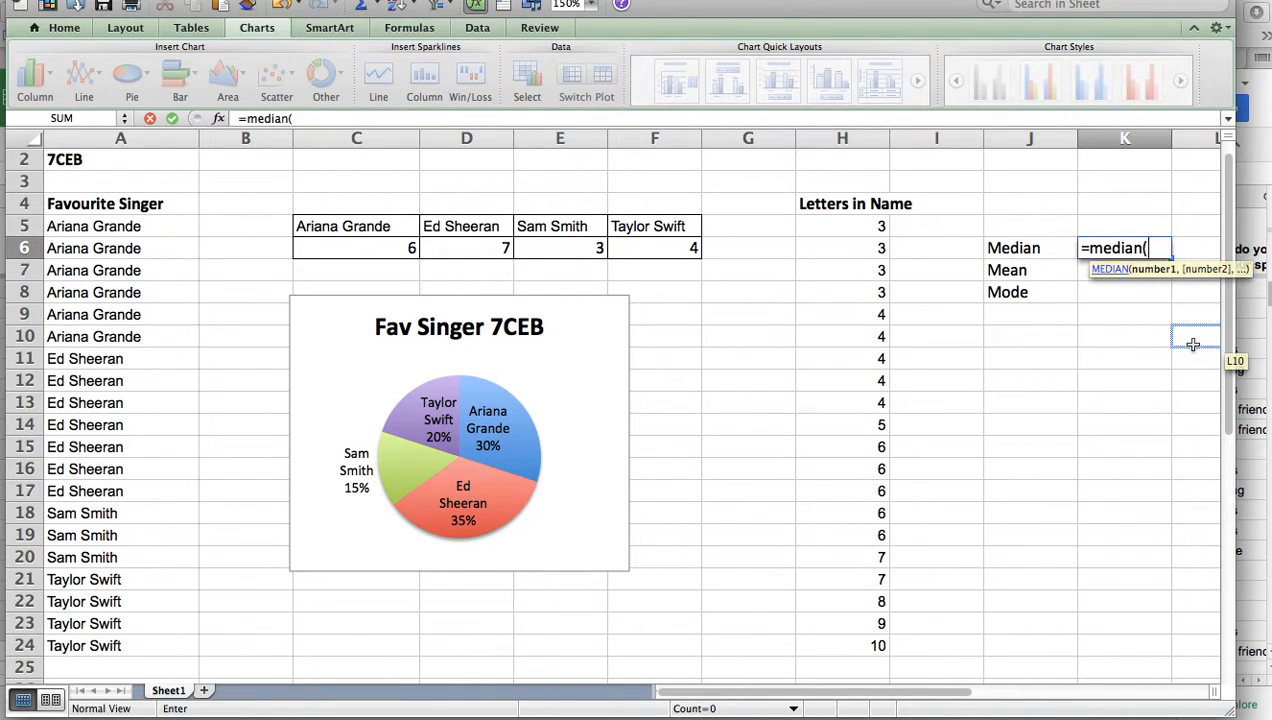
left_click(843, 227)
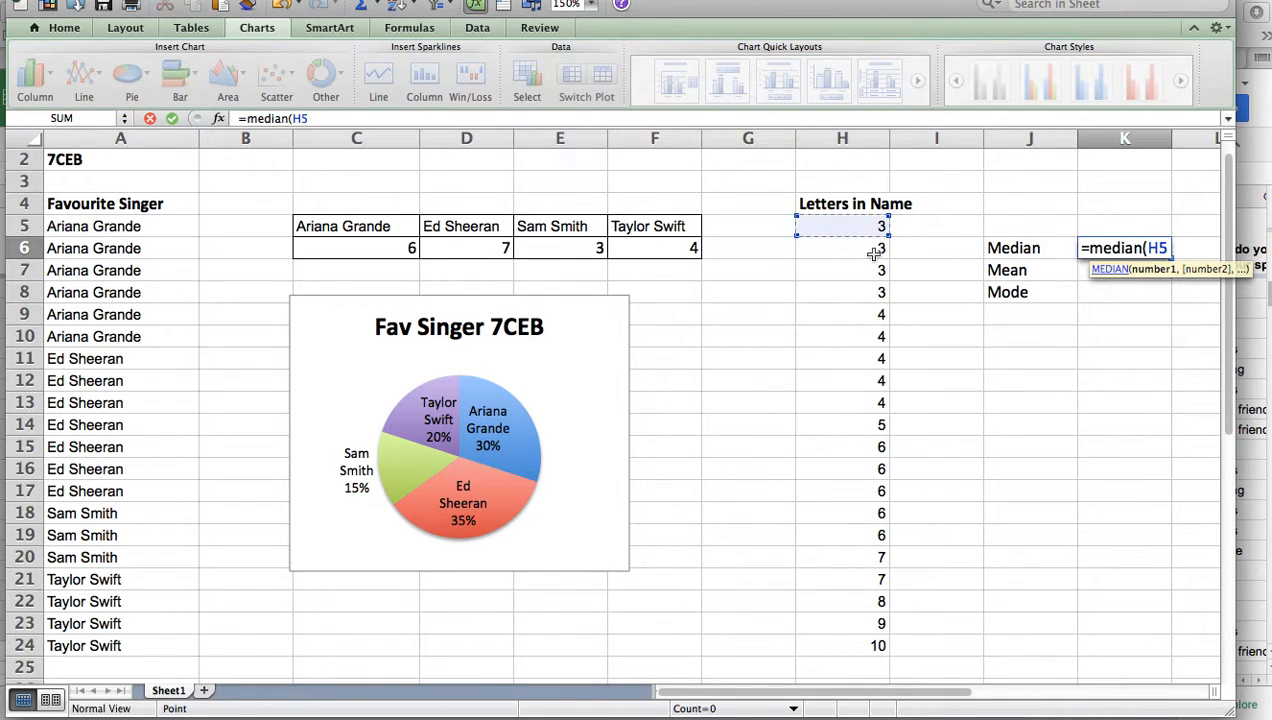
left_click(858, 646, "shift")
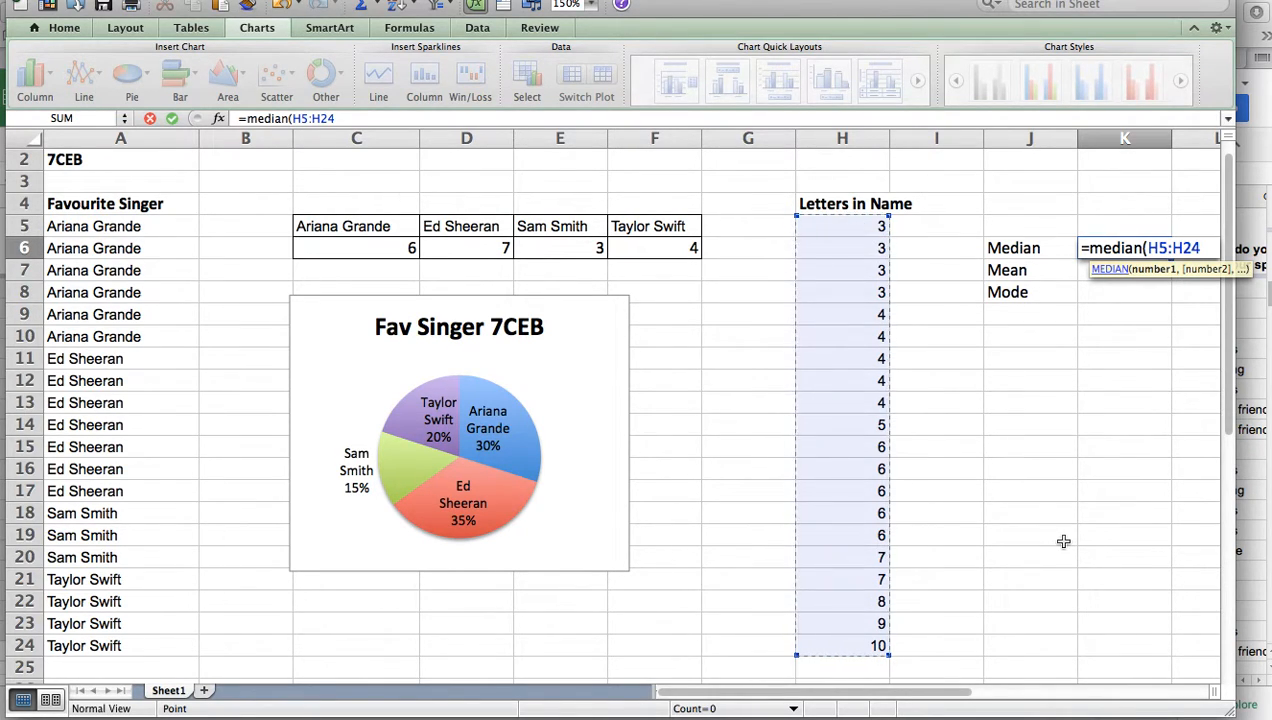
type(")")
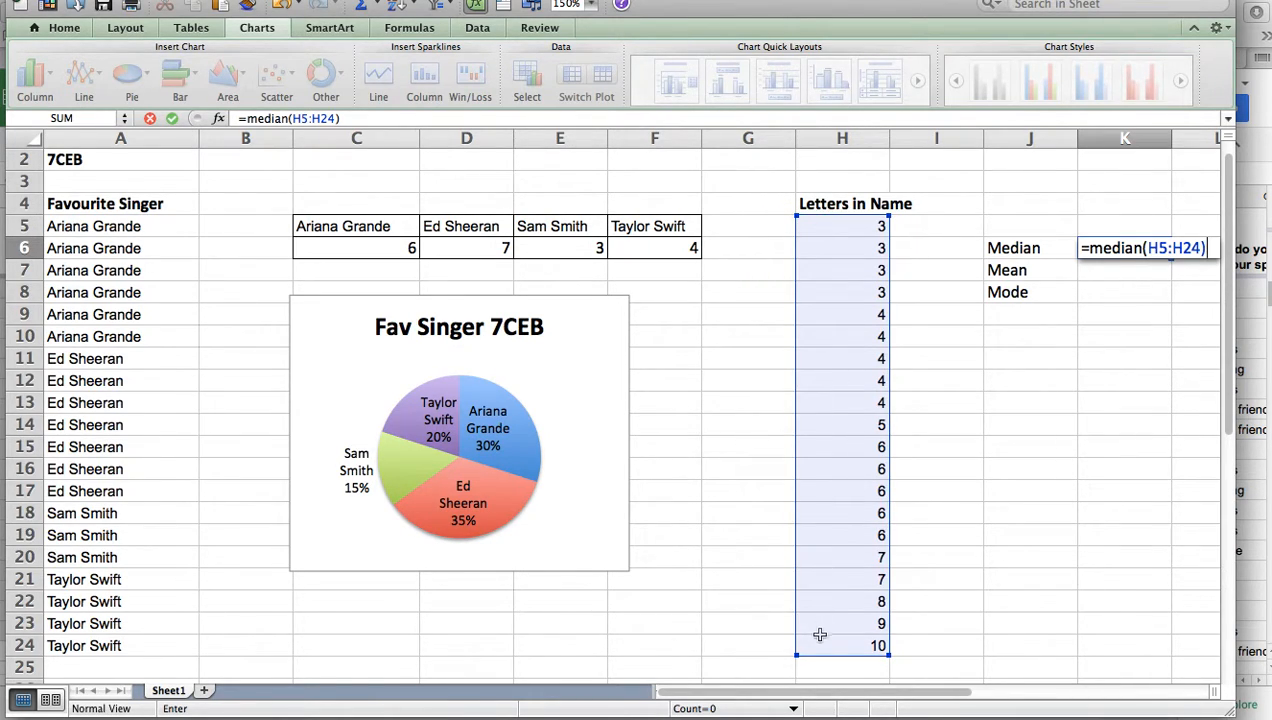
key("Return")
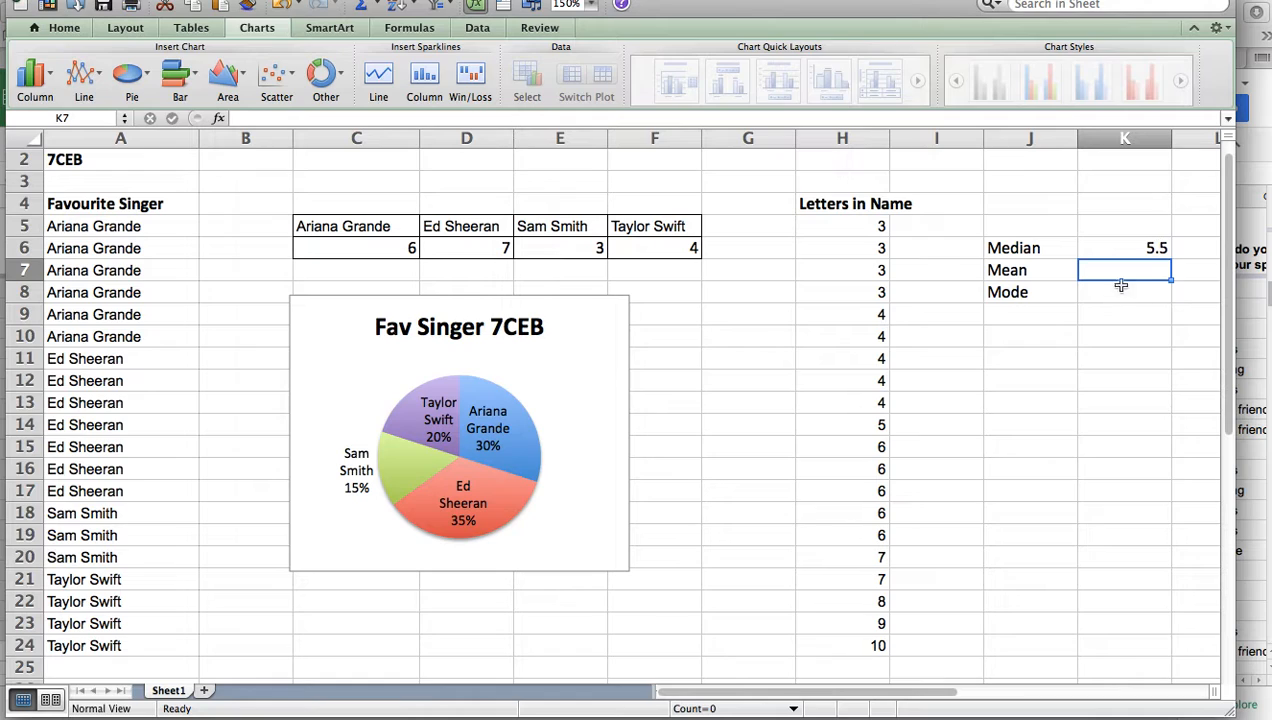
Calculate the mean of the letter counts in K7 with the formula =average(H5:H24)
type("=average")
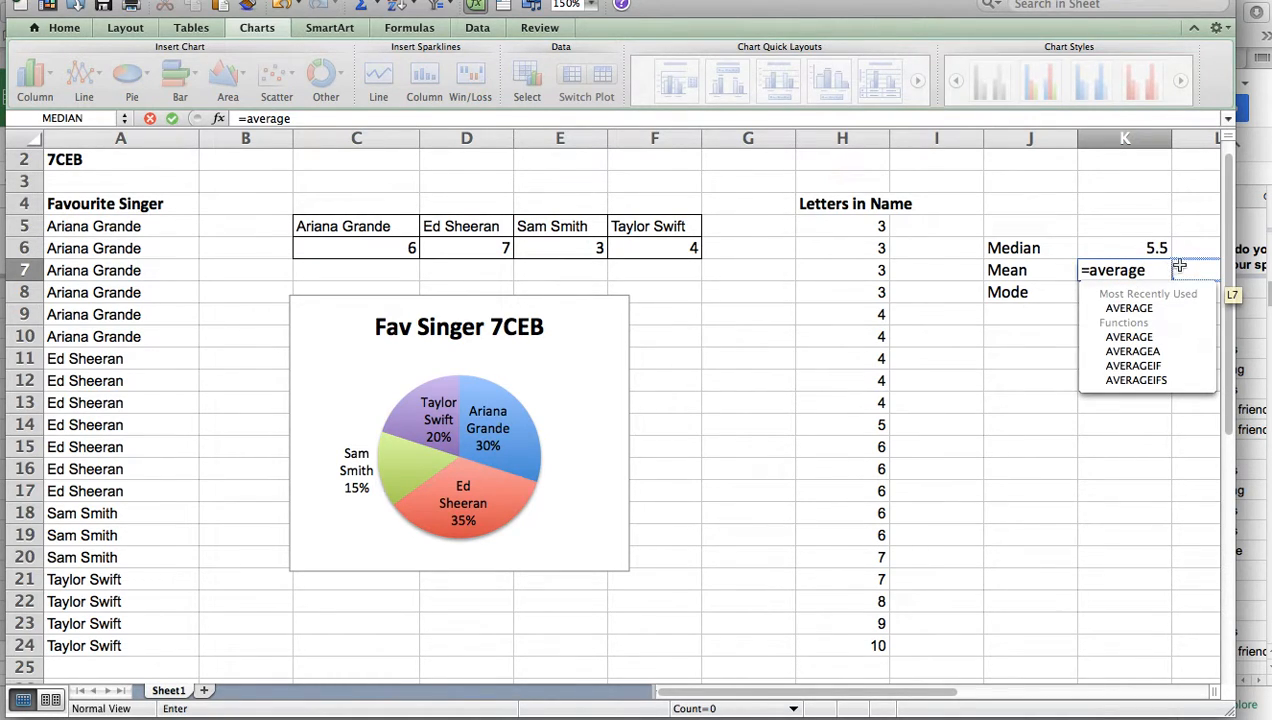
type("(")
left_click(842, 226)
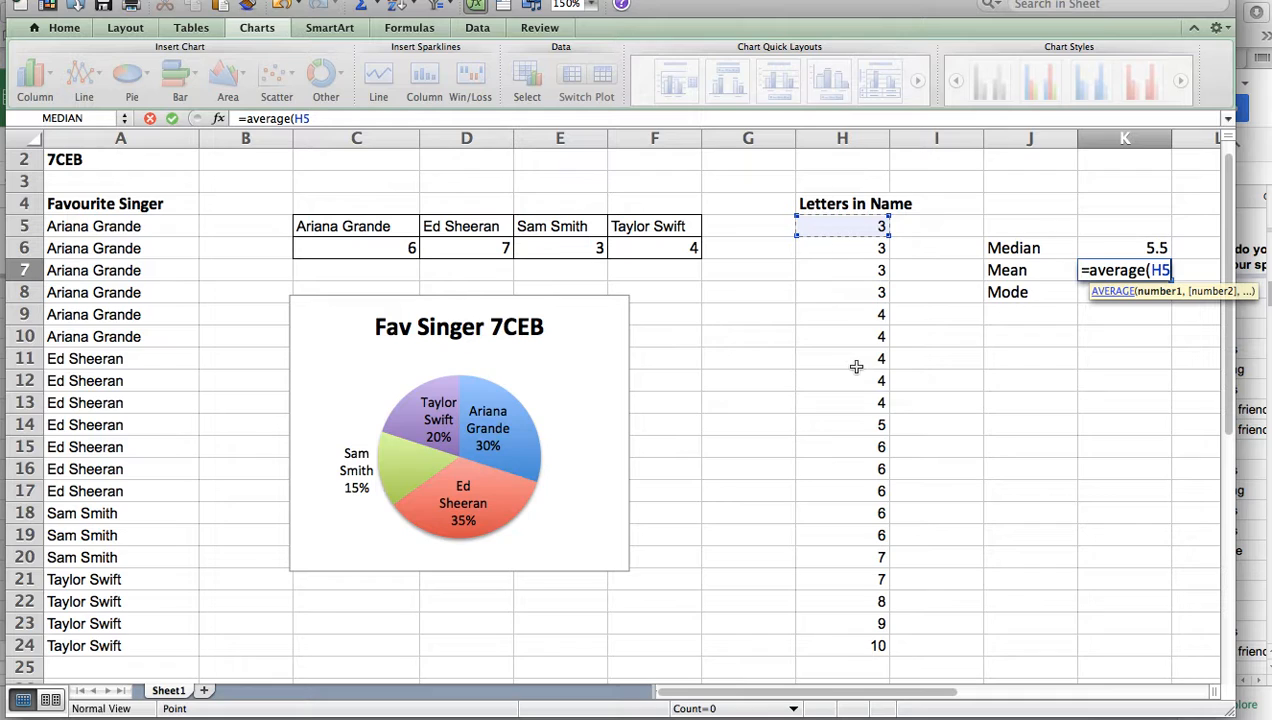
left_click(843, 645, "shift")
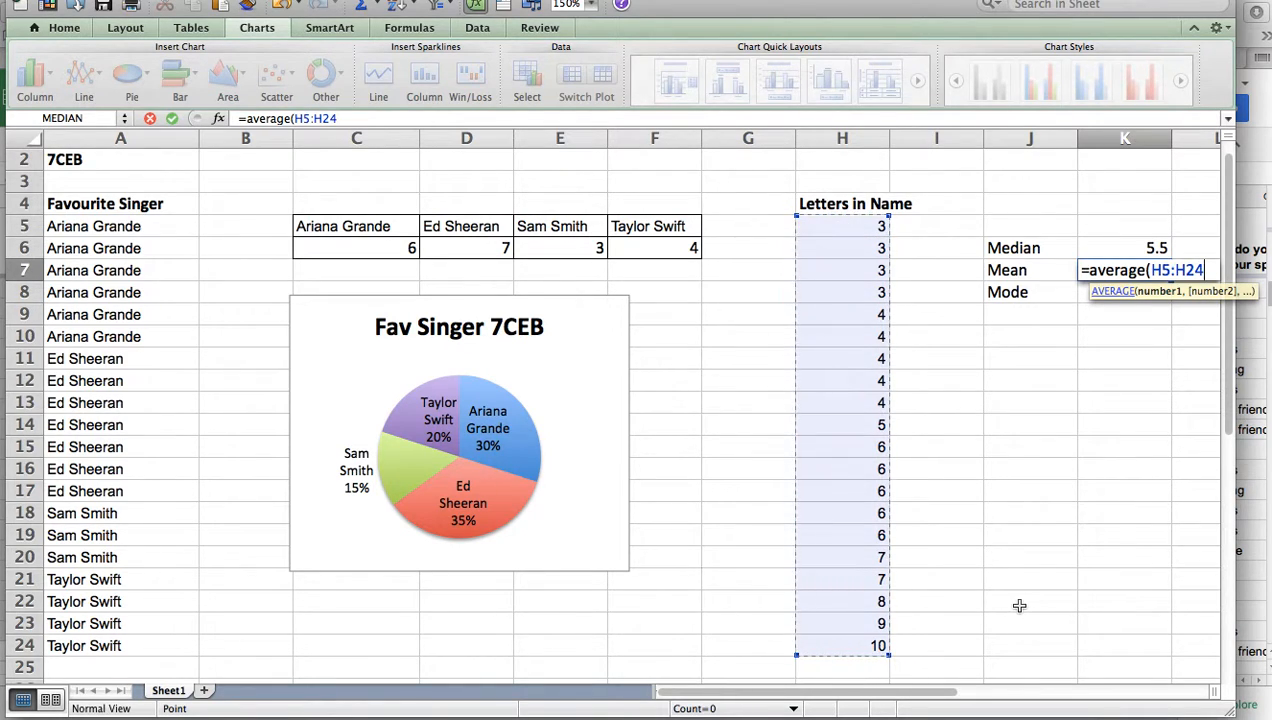
type(")")
key("Return")
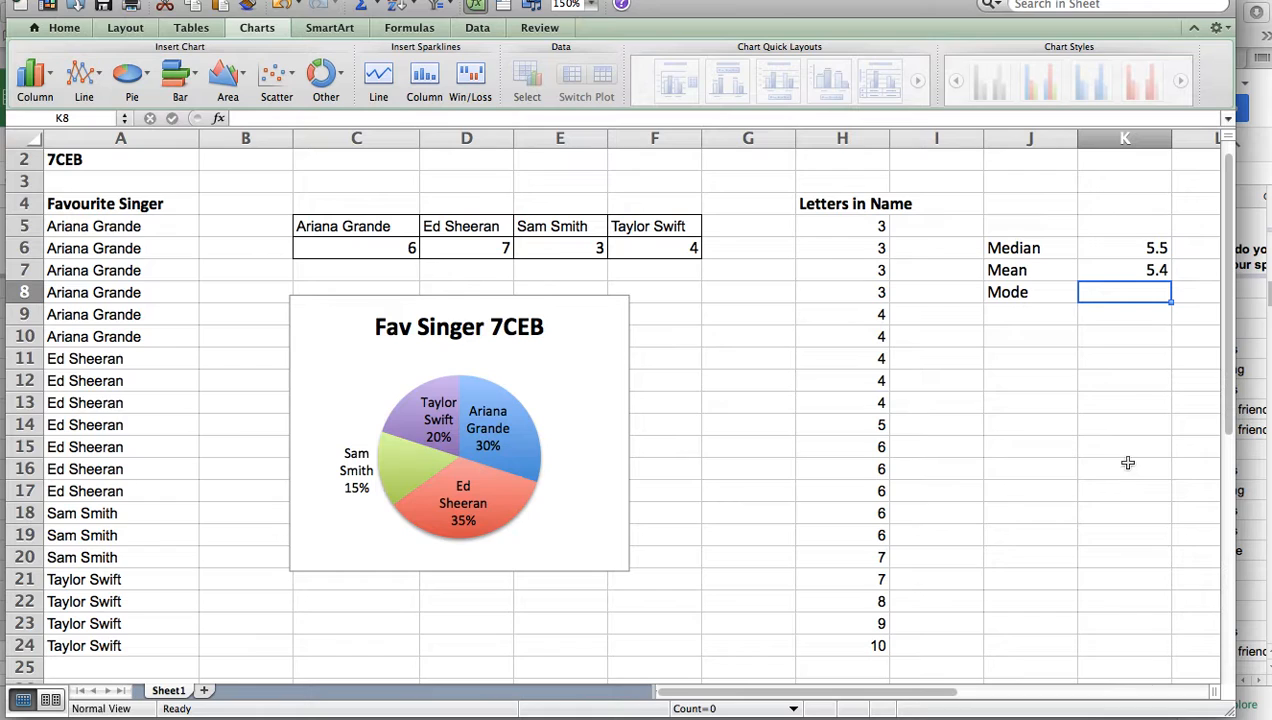
Calculate the mode of the letter counts in K8 with the formula =mode(H5:H24)
type("=mode")
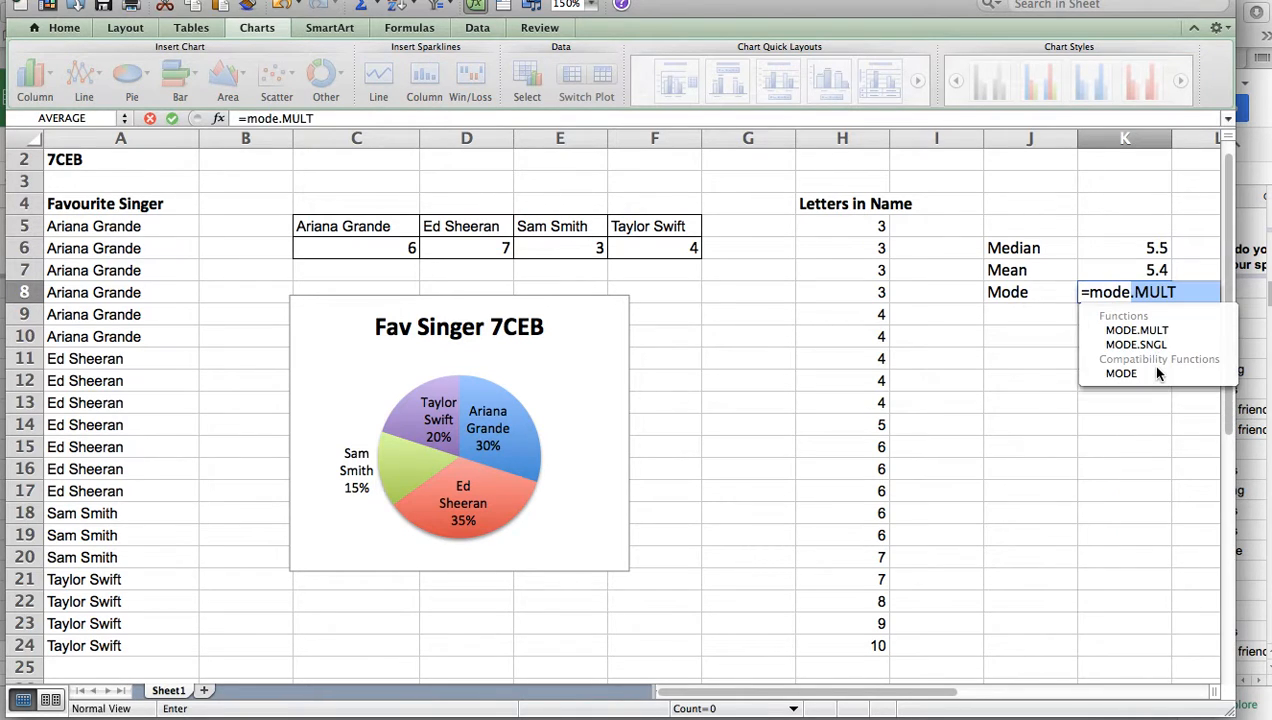
type("(")
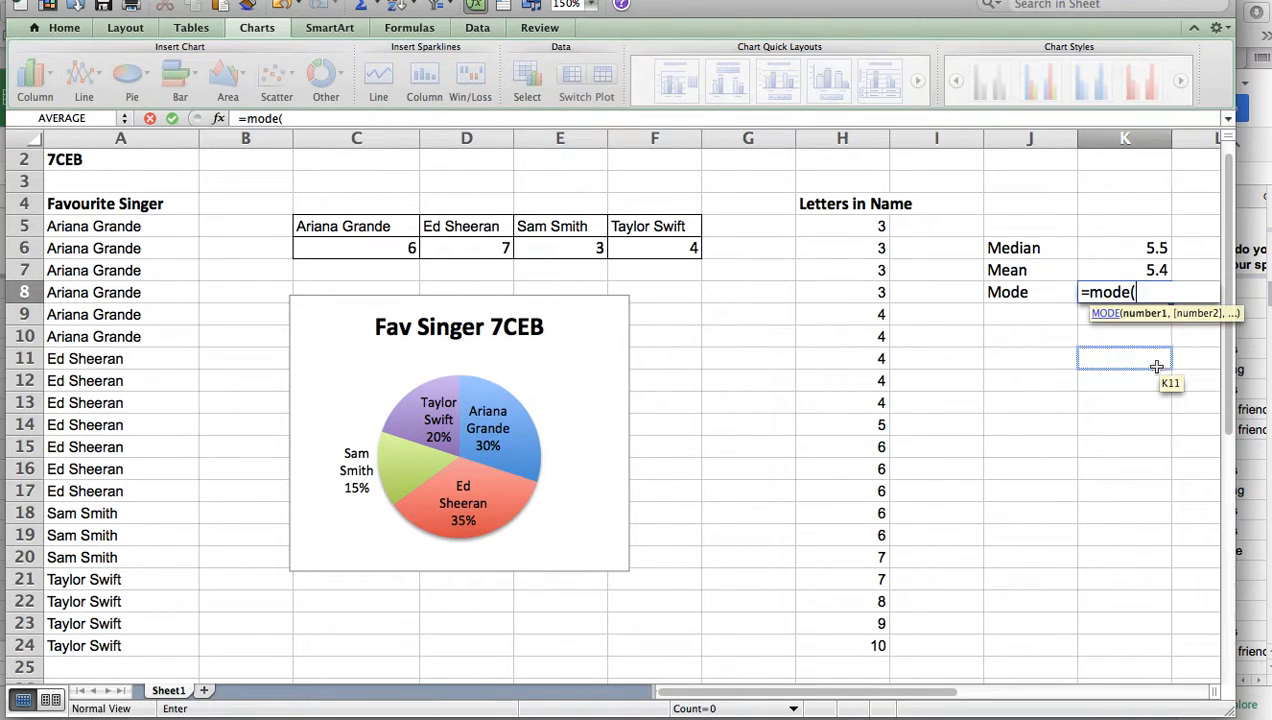
left_click(878, 228)
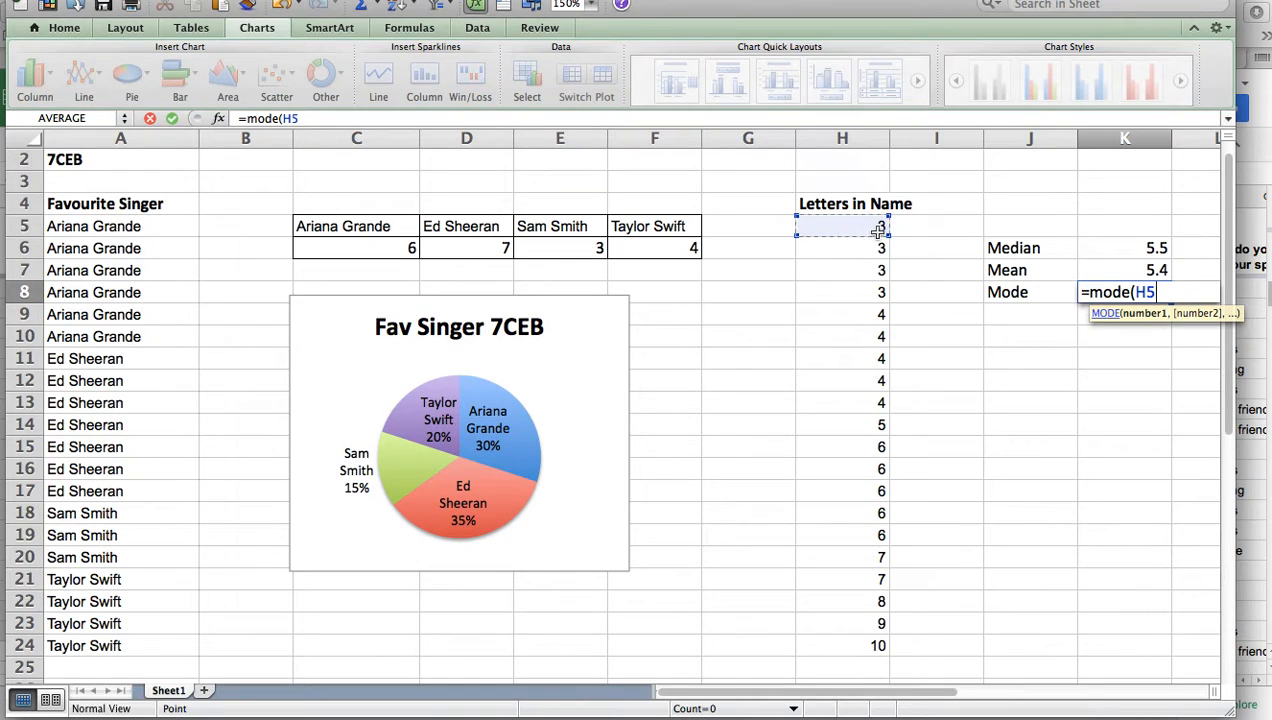
left_click(843, 646, "shift")
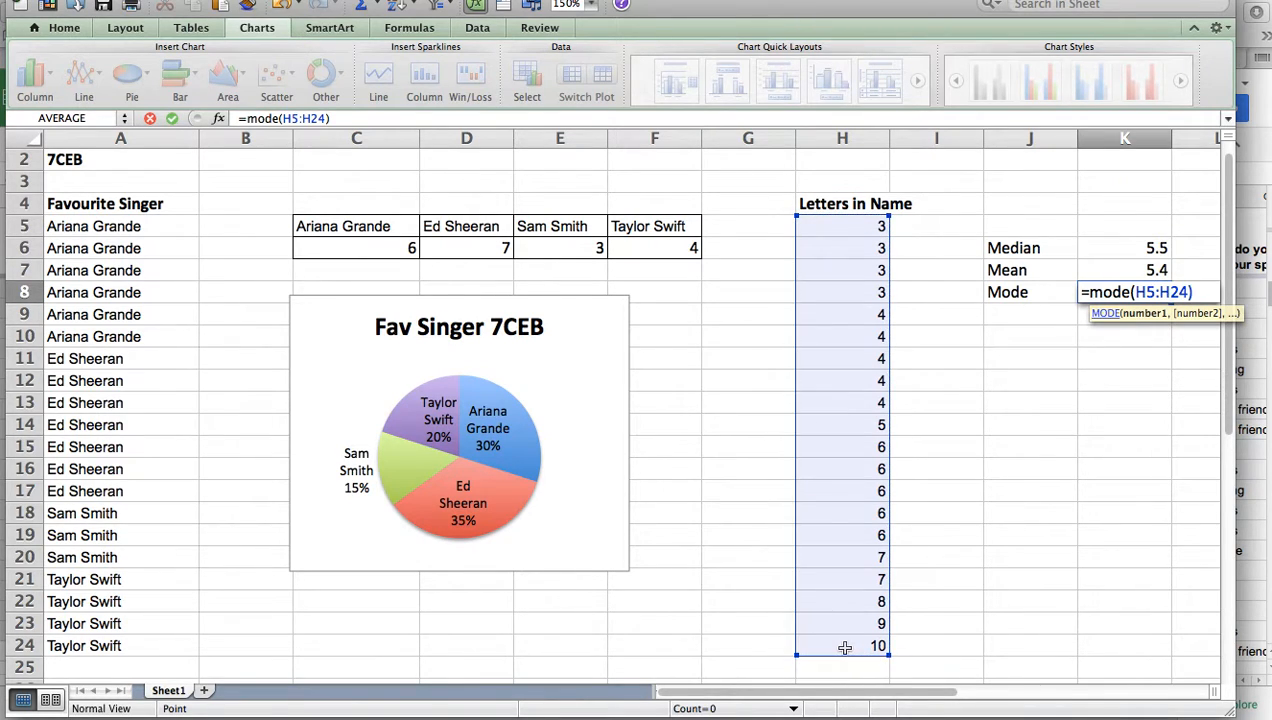
type(")")
key("Return")
left_click(1039, 492)
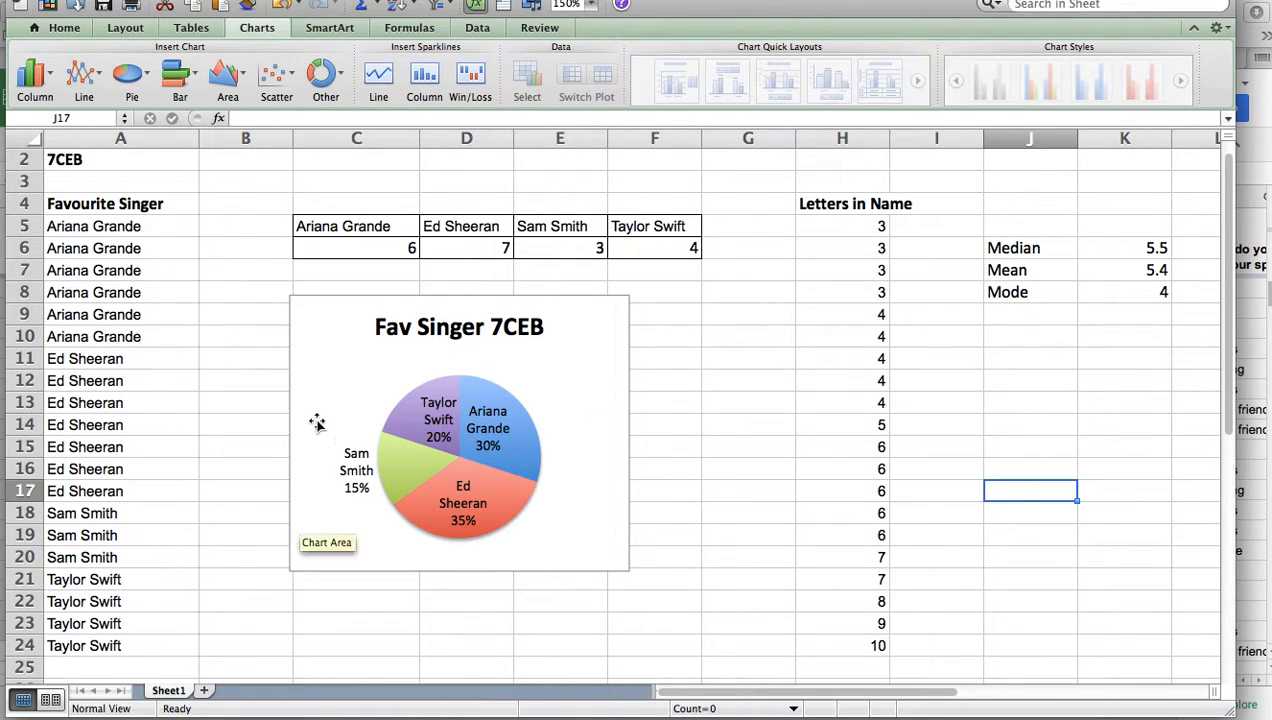
Review the favourite singer list, its tally table and pie chart, and the letter counts with their median, mean and mode
mouse_move(474, 388)
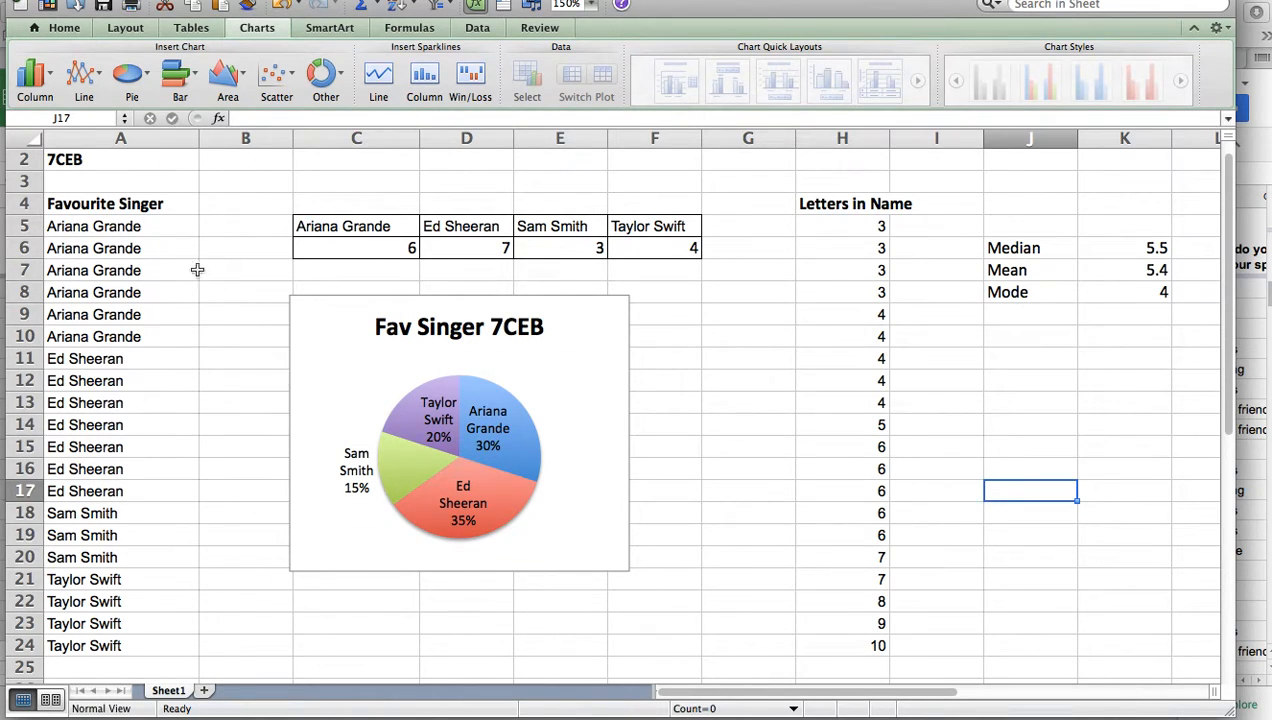
left_click_drag(141, 205, 133, 452)
scroll(133, 452, "up", 5)
left_click(254, 272)
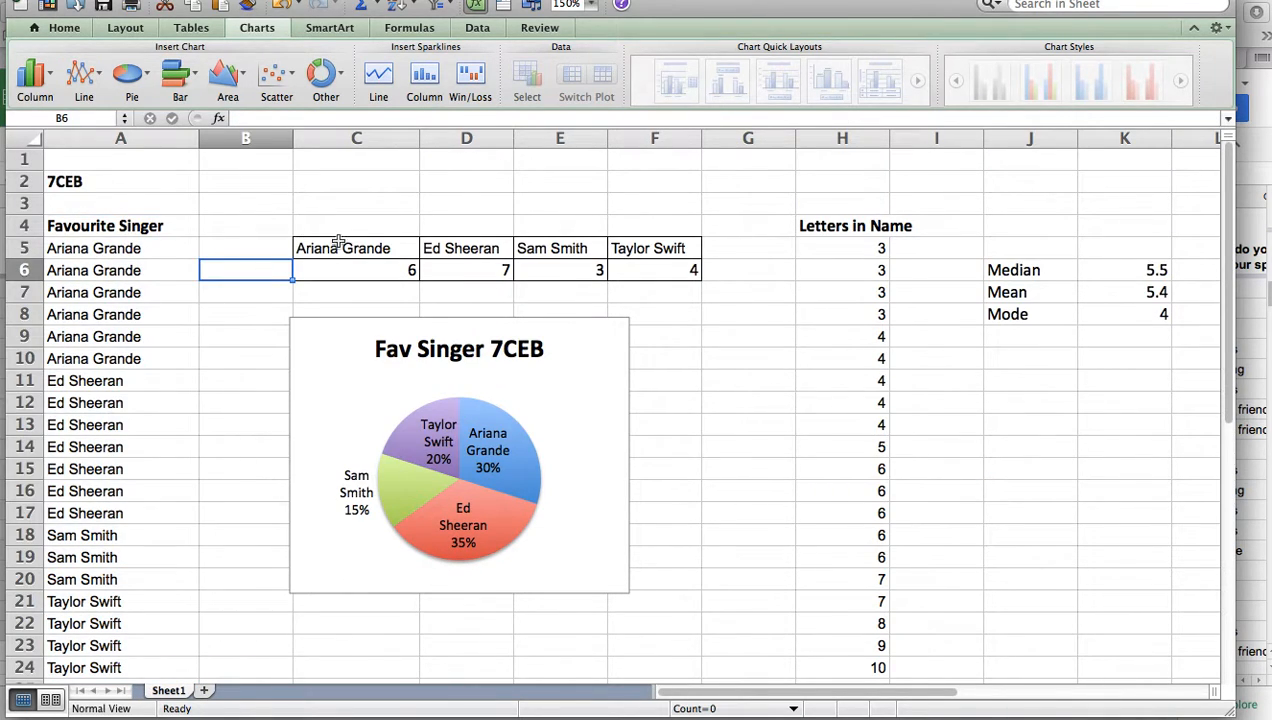
left_click_drag(337, 248, 630, 285)
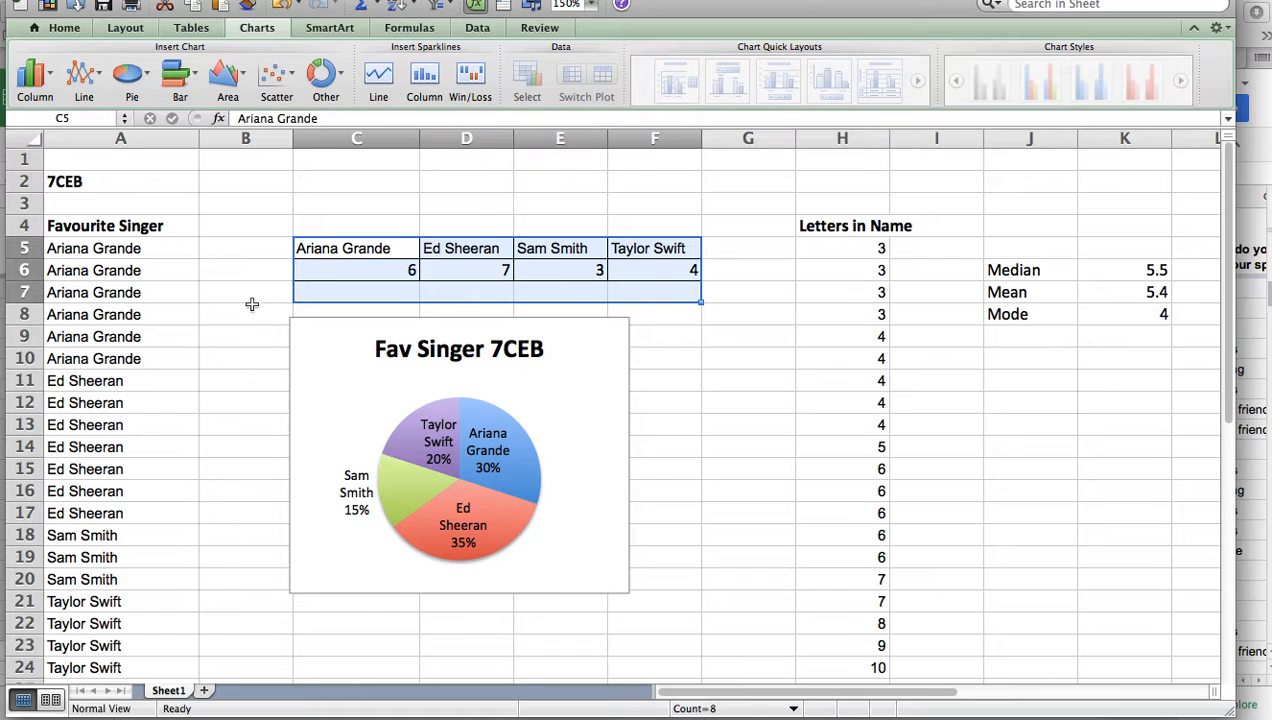
left_click(213, 401)
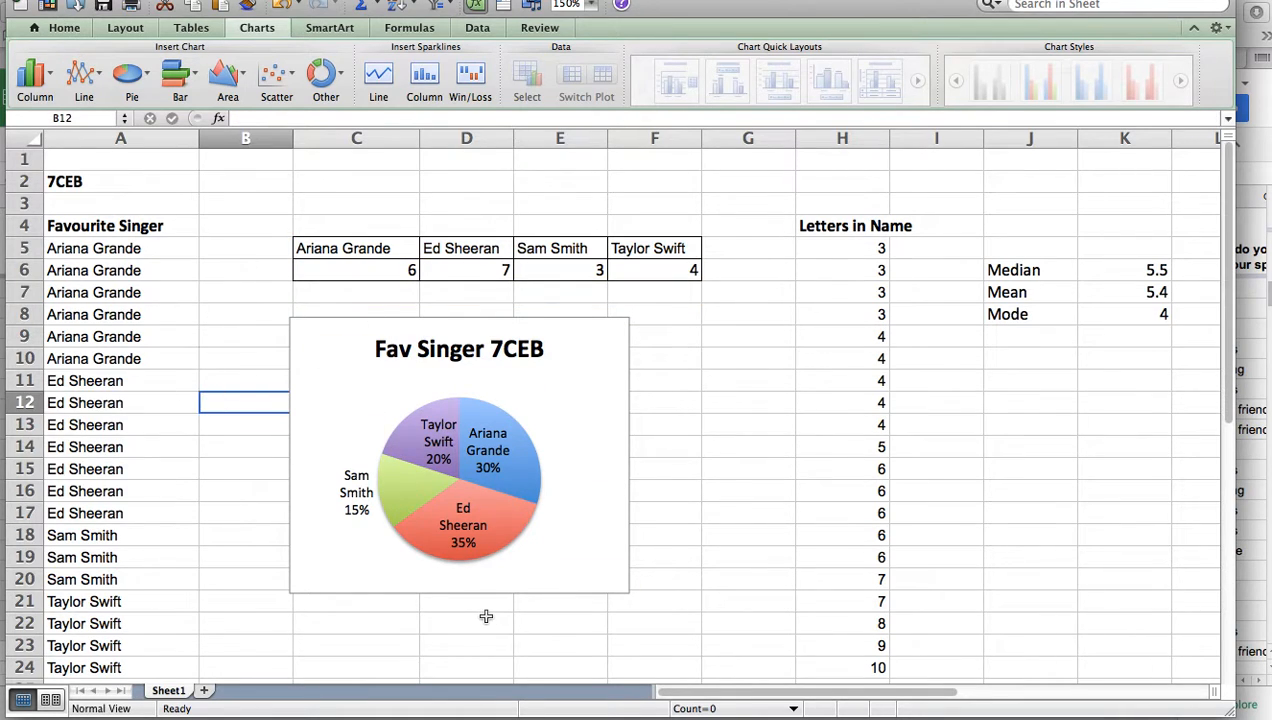
scroll(684, 406, "right", 5)
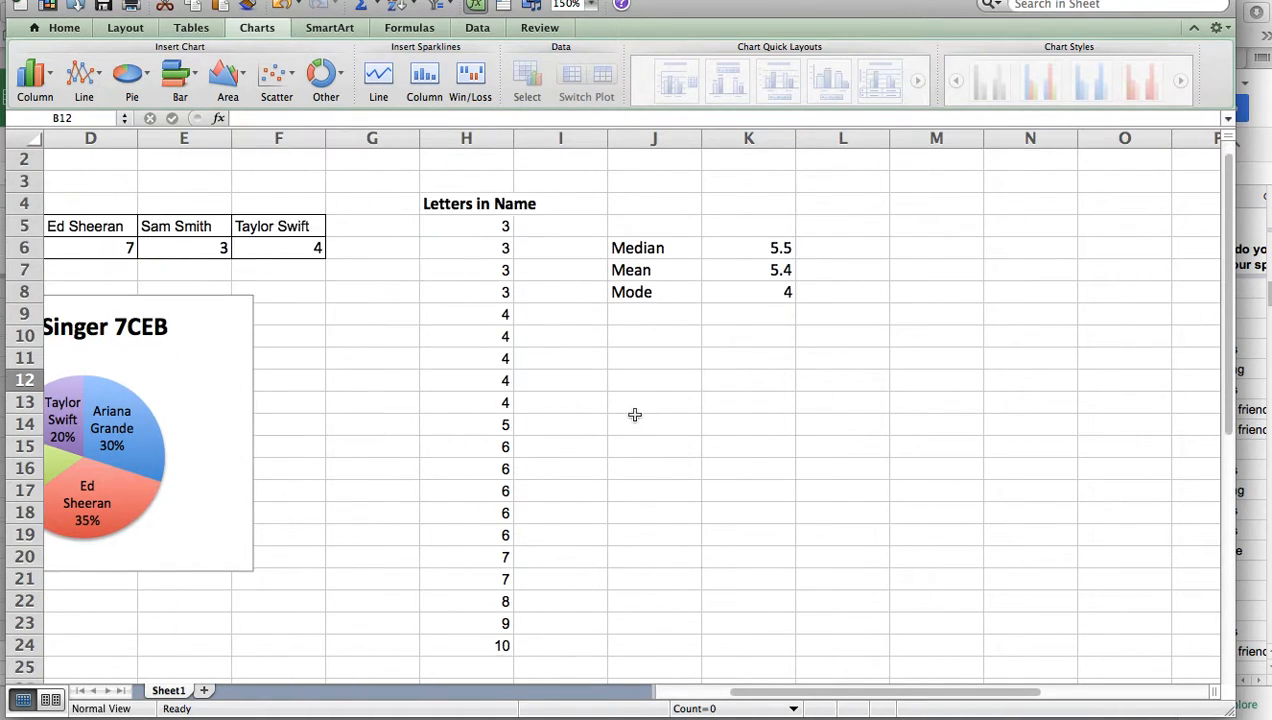
scroll(636, 417, "down", 3)
scroll(647, 360, "up", 1)
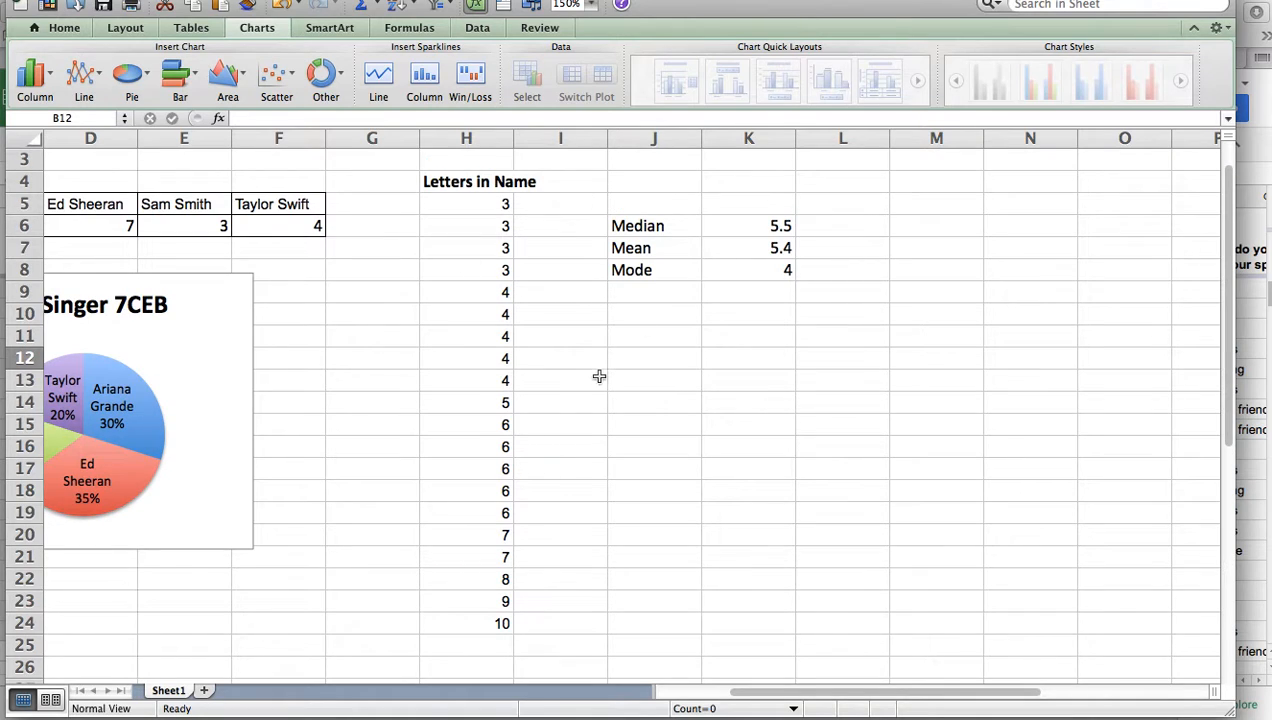
scroll(598, 376, "left", 1)
scroll(598, 376, "left", 2)
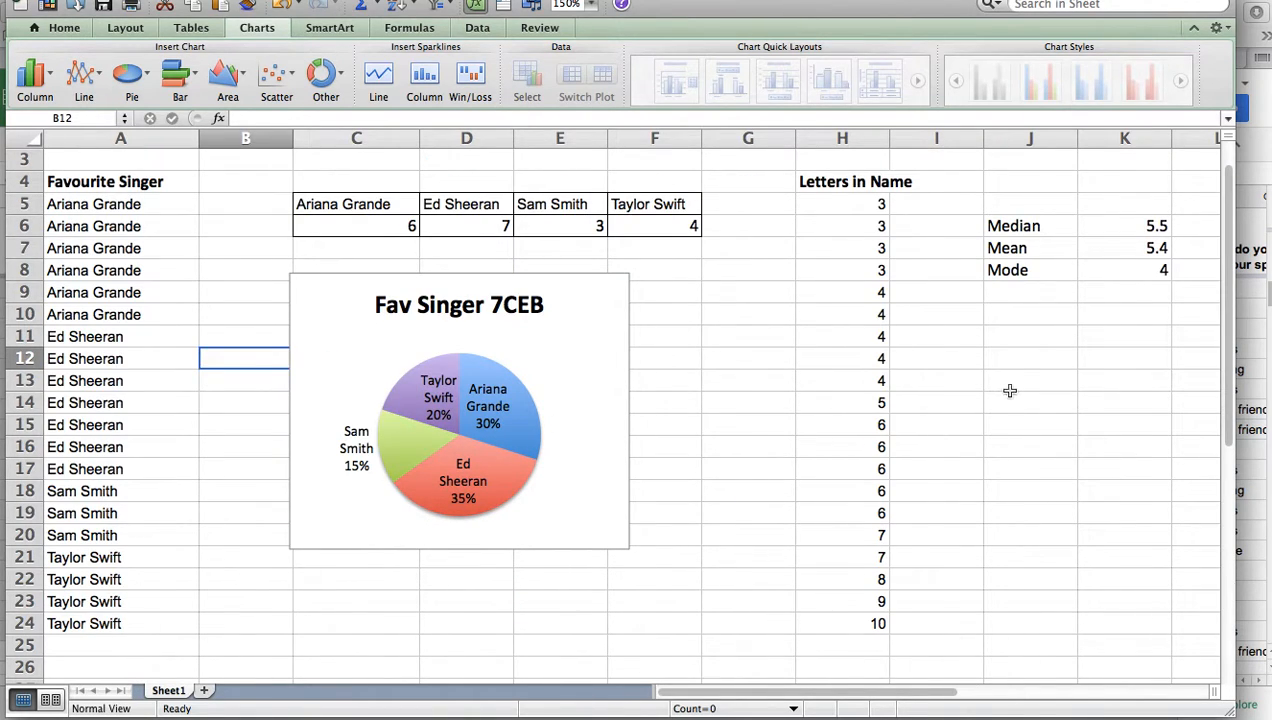